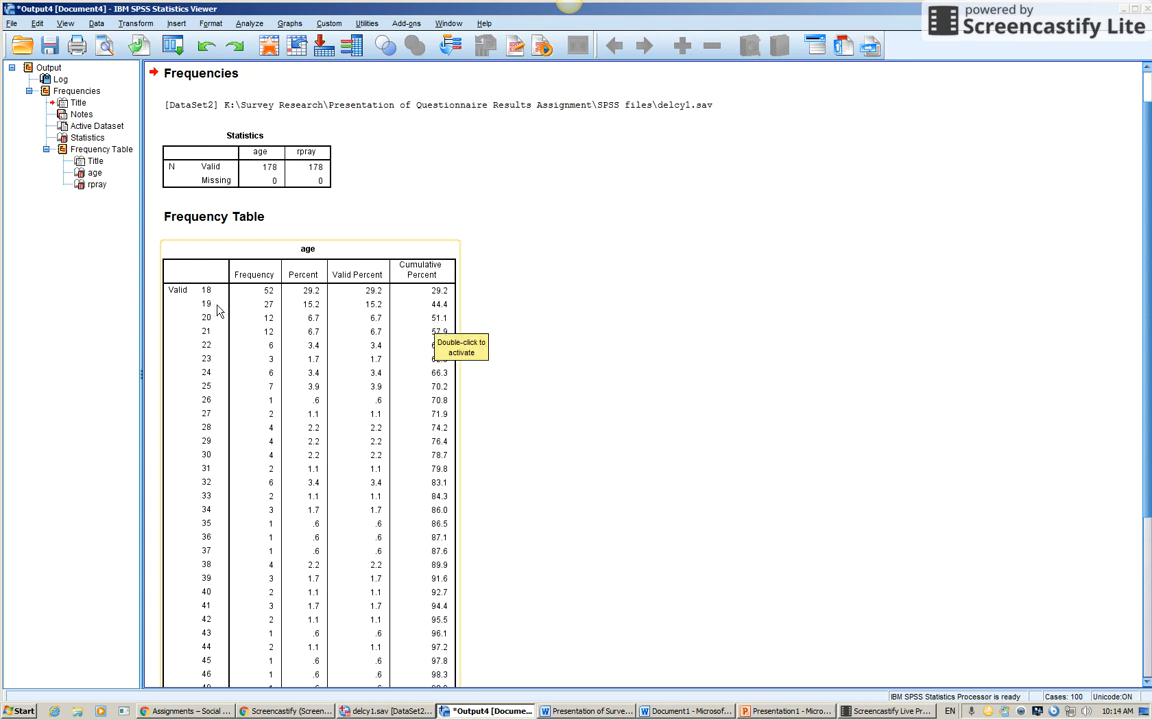
Set up a recode of age into a different variable, entering Age1 as the output variable name
{"action": "scroll", "coordinate": [509, 320], "scroll_direction": "down", "scroll_amount": 5}
{"action": "left_click", "coordinate": [507, 577]}
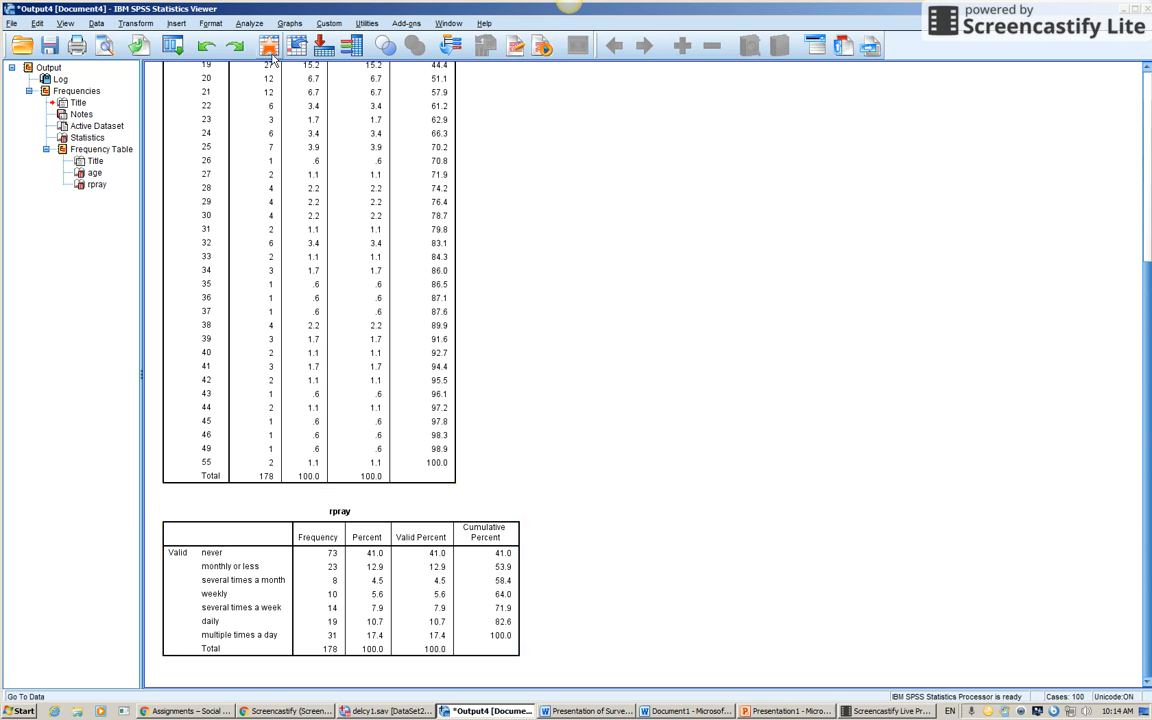
{"action": "left_click", "coordinate": [140, 24]}
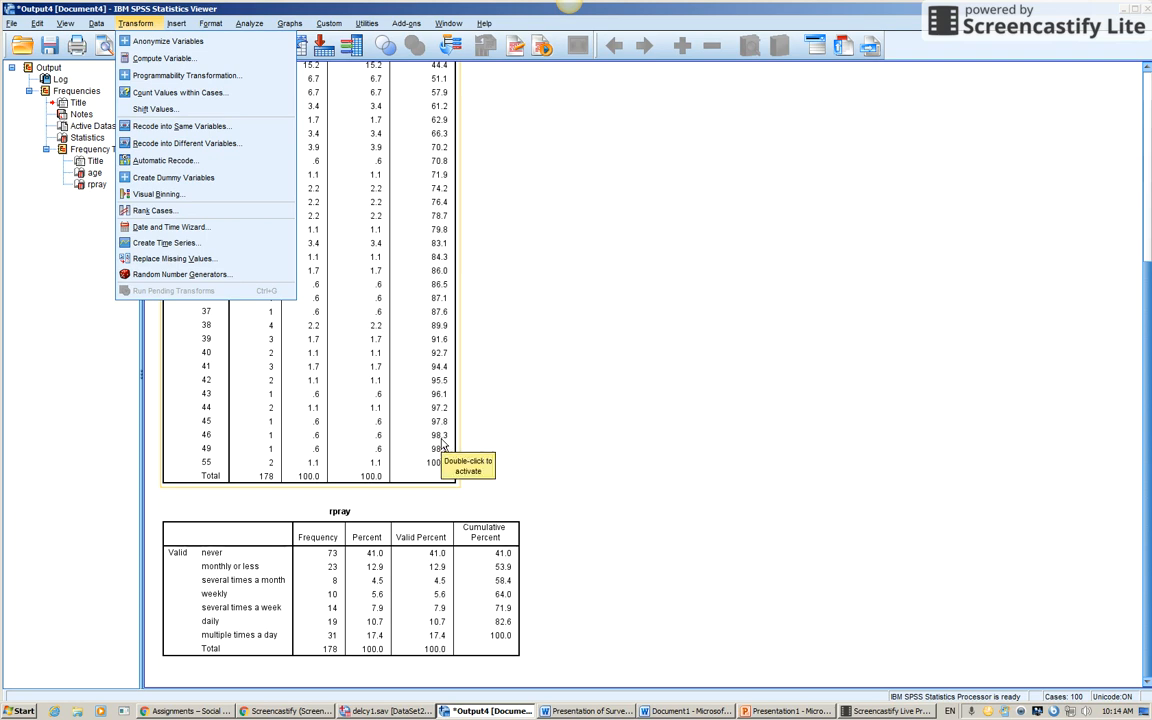
{"action": "left_click", "coordinate": [200, 144]}
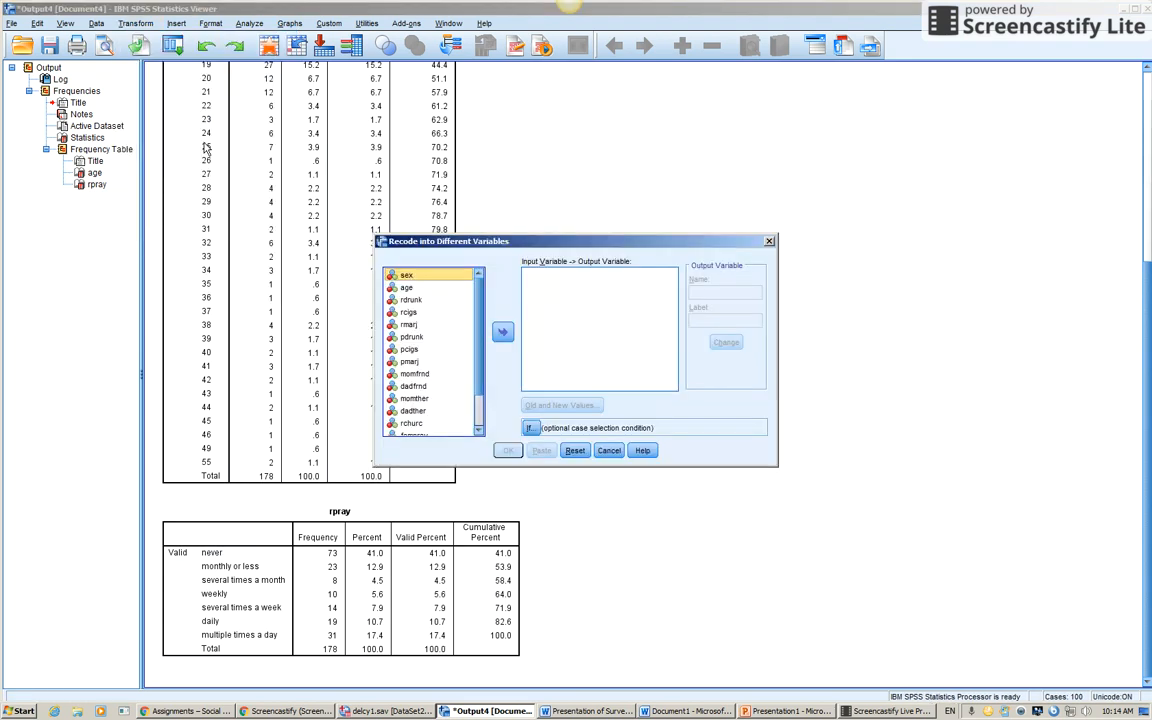
{"action": "left_click", "coordinate": [405, 288]}
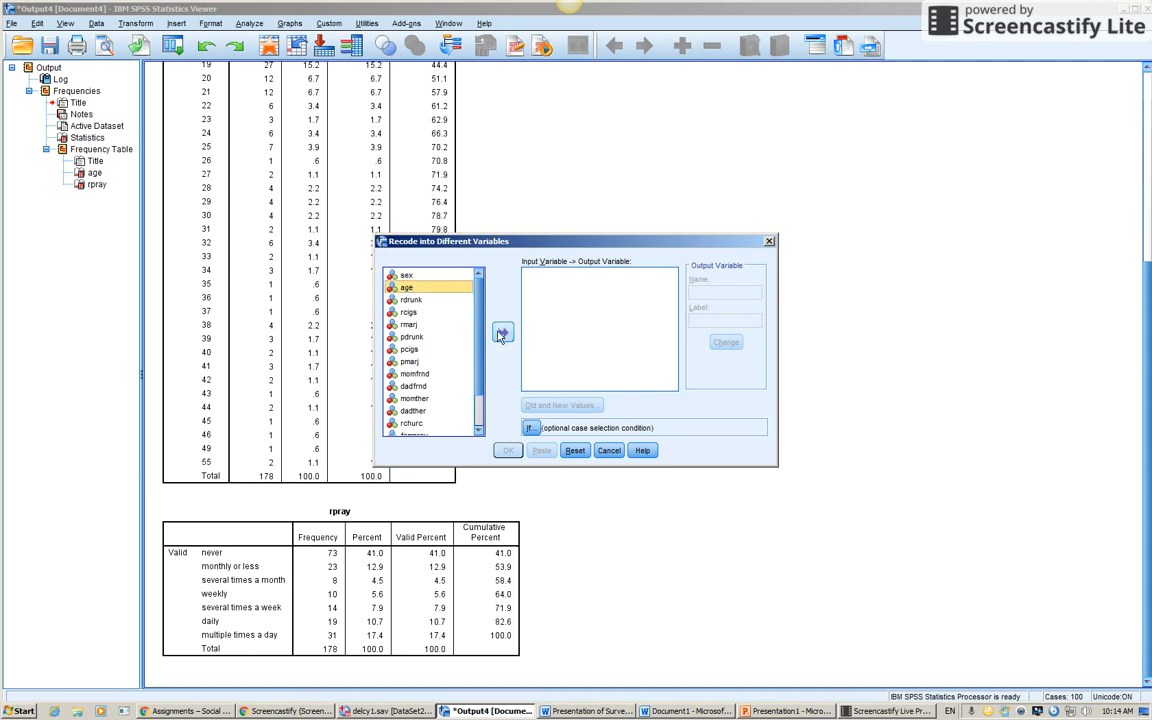
{"action": "left_click", "coordinate": [500, 334]}
{"action": "left_click", "coordinate": [709, 294]}
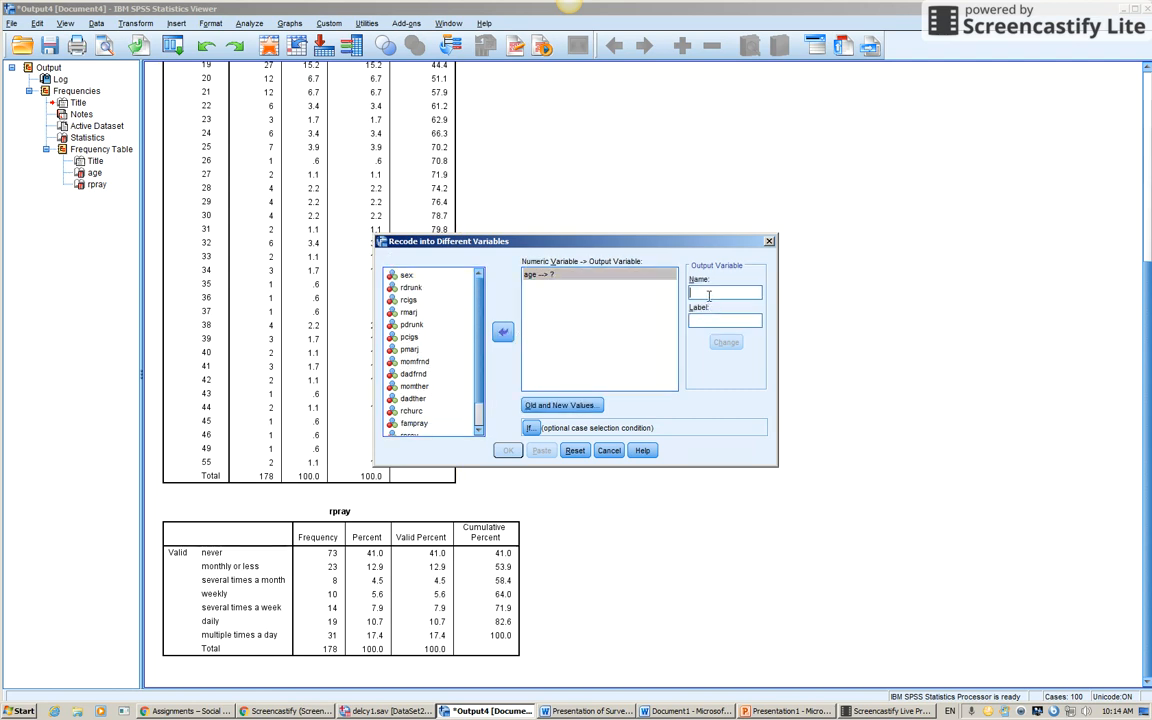
{"action": "type", "text": "Age1"}
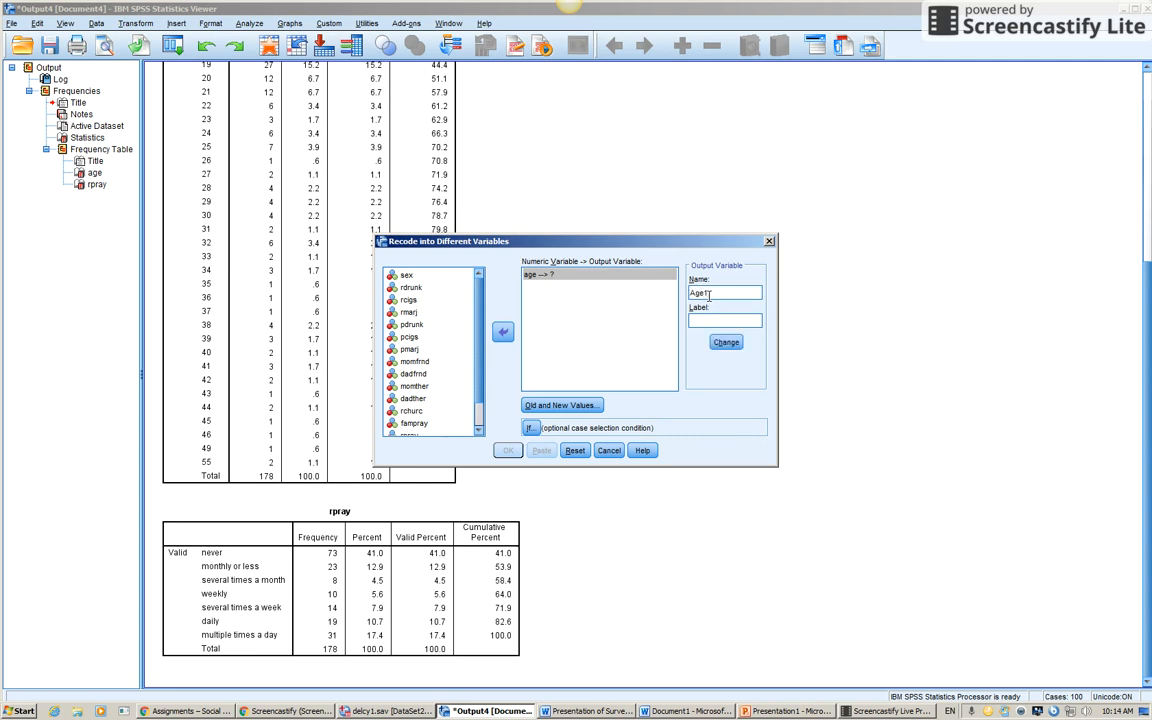
Add an old-and-new-values rule for age that recodes the lowest value through 20 as 0
{"action": "left_click", "coordinate": [566, 405]}
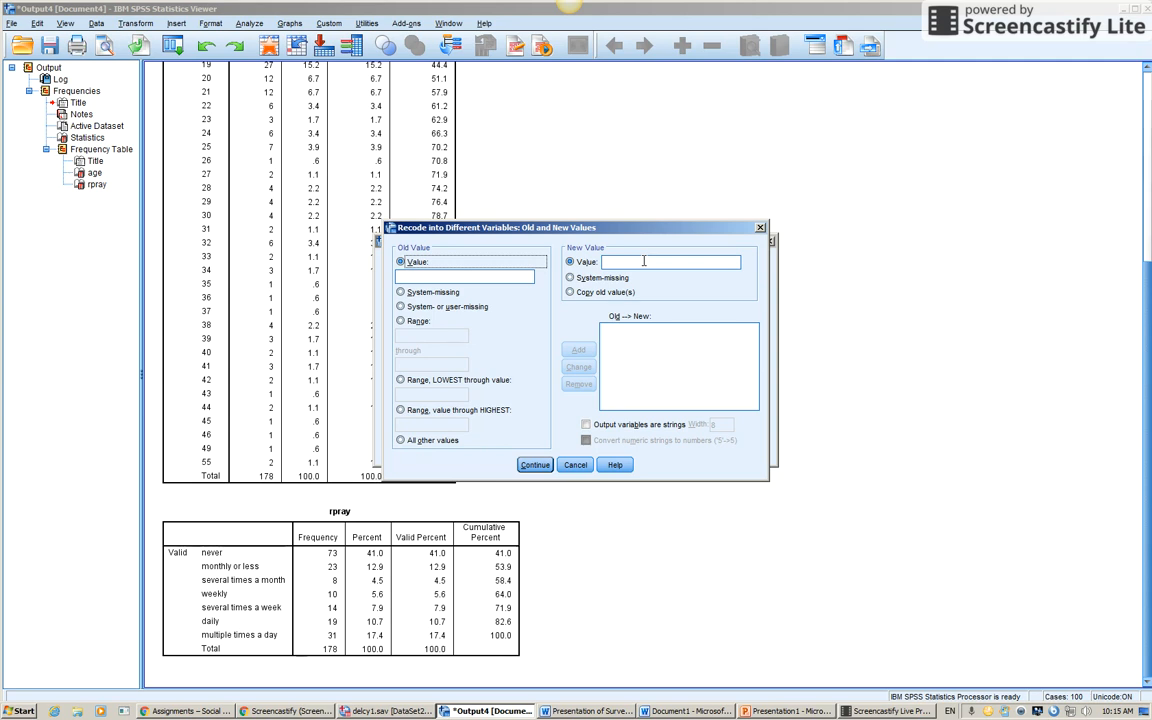
{"action": "left_click", "coordinate": [400, 381]}
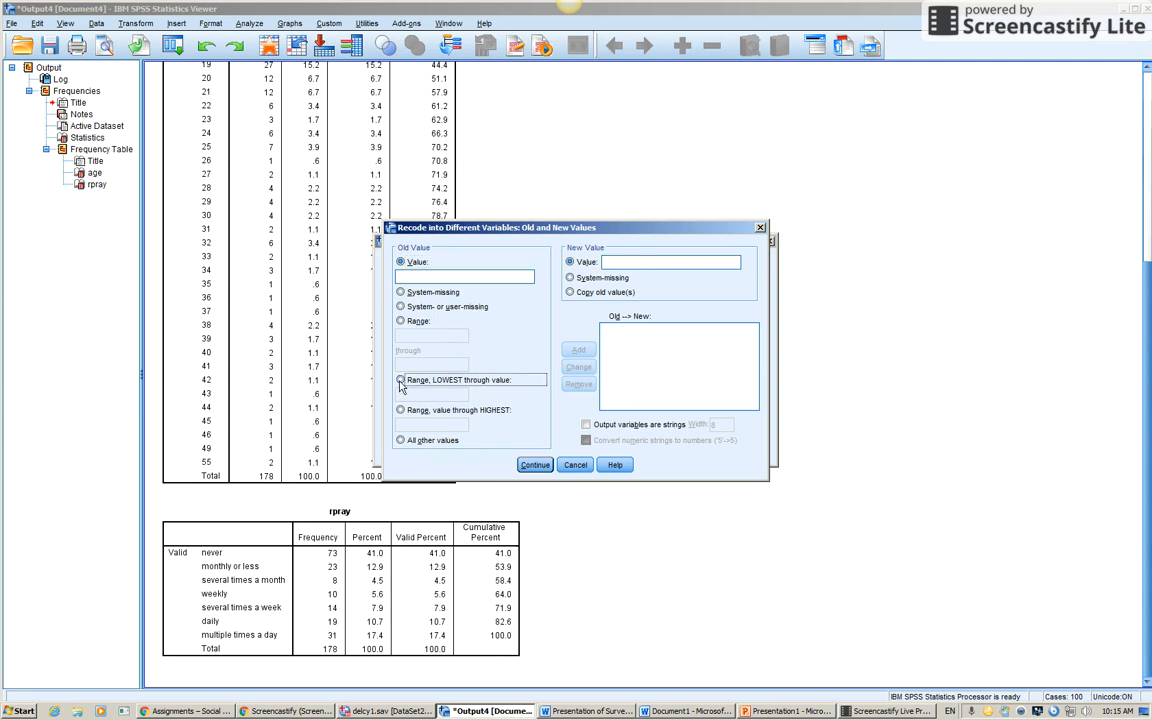
{"action": "left_click", "coordinate": [402, 396]}
{"action": "type", "text": "21"}
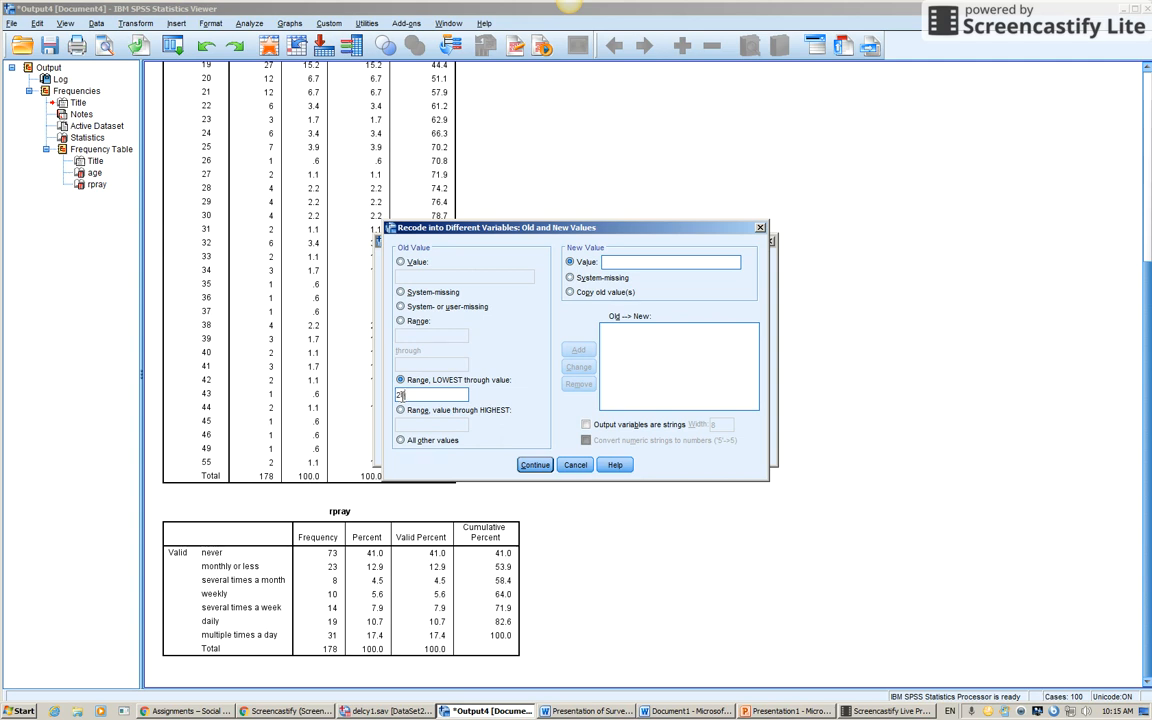
{"action": "key", "text": "BackSpace"}
{"action": "type", "text": "0"}
{"action": "left_click", "coordinate": [634, 262]}
{"action": "type", "text": "0"}
{"action": "left_click", "coordinate": [579, 350]}
Add a rule that recodes 21 through the highest value as 1, and accept the age rules
{"action": "left_click", "coordinate": [401, 416]}
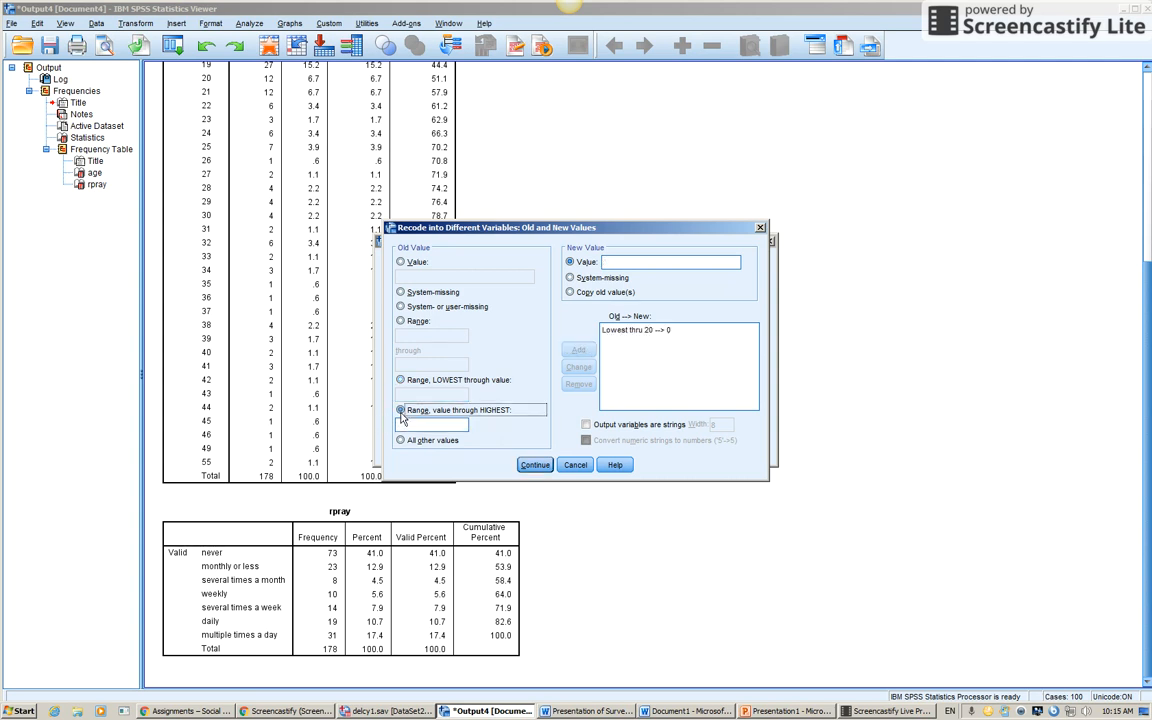
{"action": "left_click", "coordinate": [416, 424]}
{"action": "type", "text": "21"}
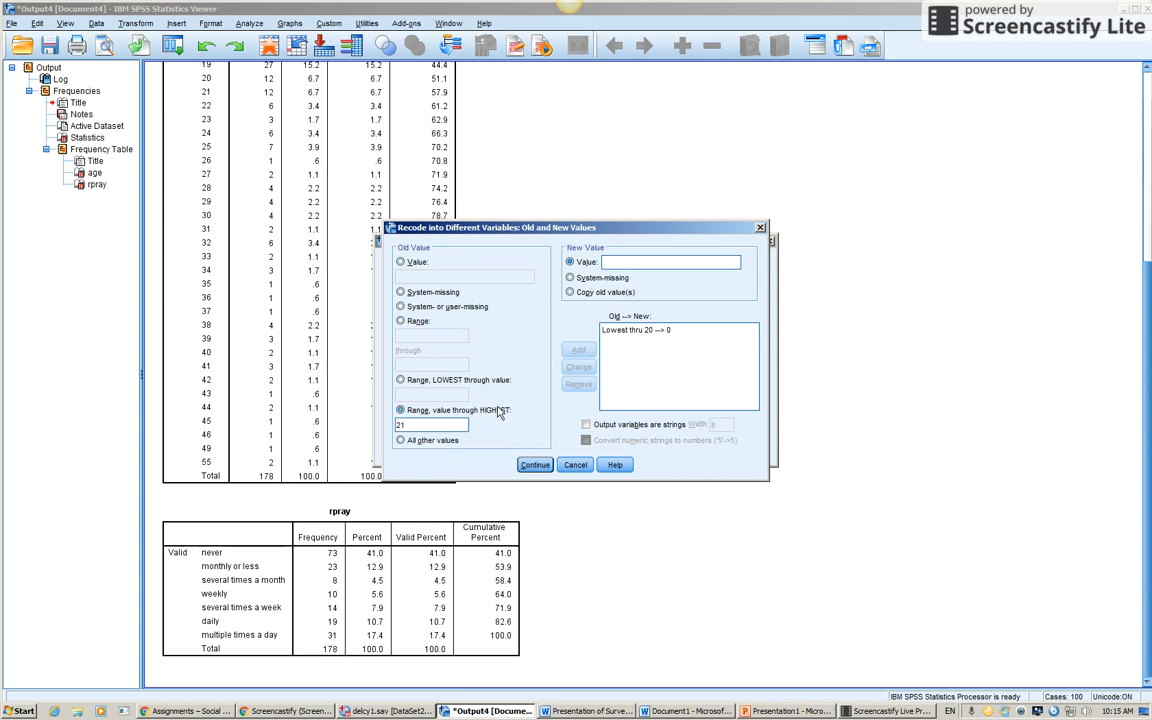
{"action": "left_click", "coordinate": [617, 261]}
{"action": "type", "text": "1"}
{"action": "left_click", "coordinate": [579, 350]}
{"action": "left_click", "coordinate": [631, 331]}
{"action": "left_click", "coordinate": [633, 343]}
{"action": "left_click", "coordinate": [535, 465]}
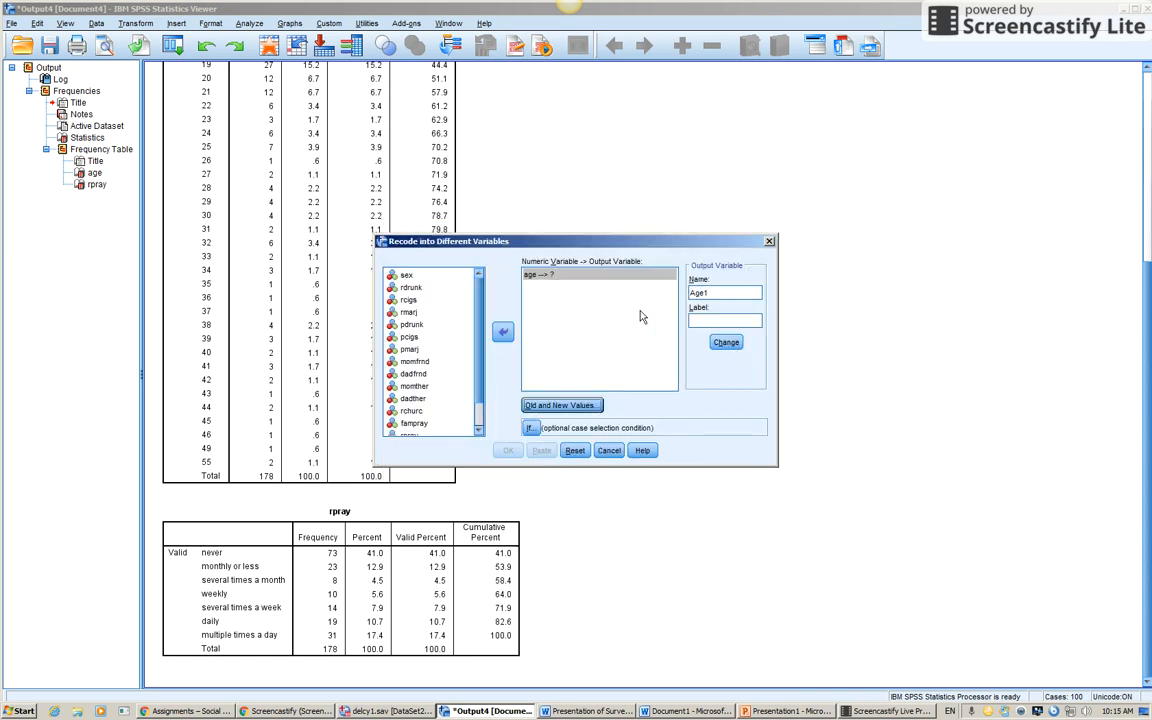
Assign Age1 as the output variable for age and run the recode
{"action": "left_click", "coordinate": [724, 343]}
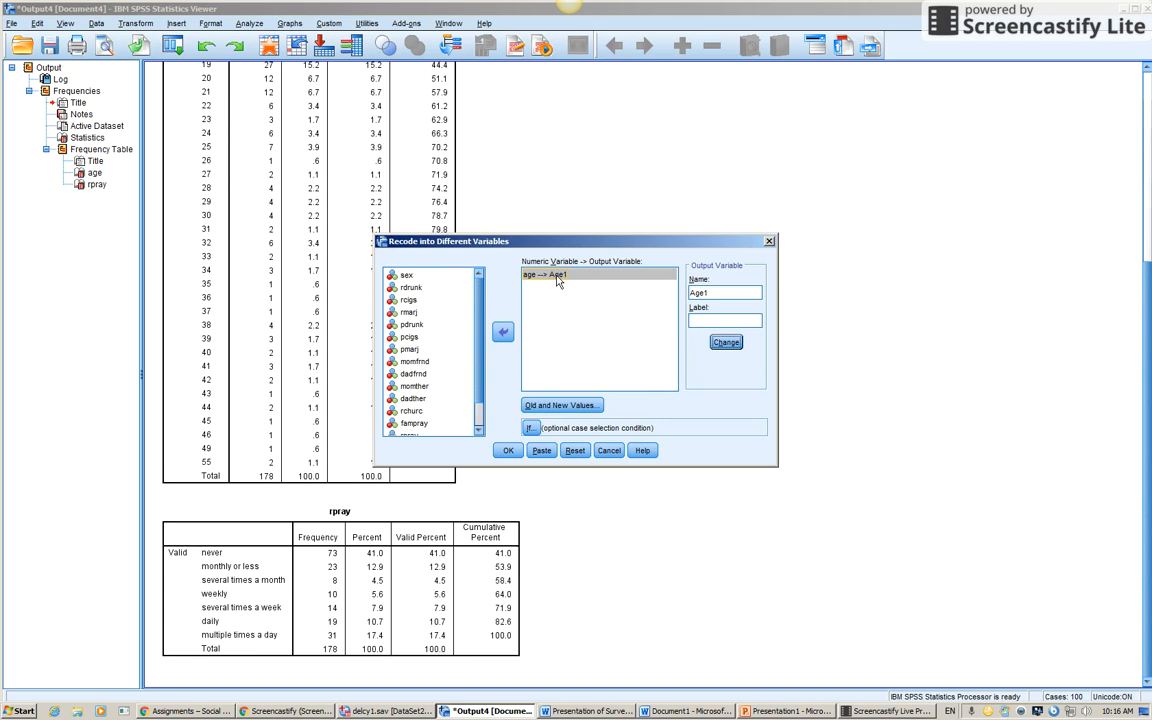
{"action": "left_click", "coordinate": [507, 449]}
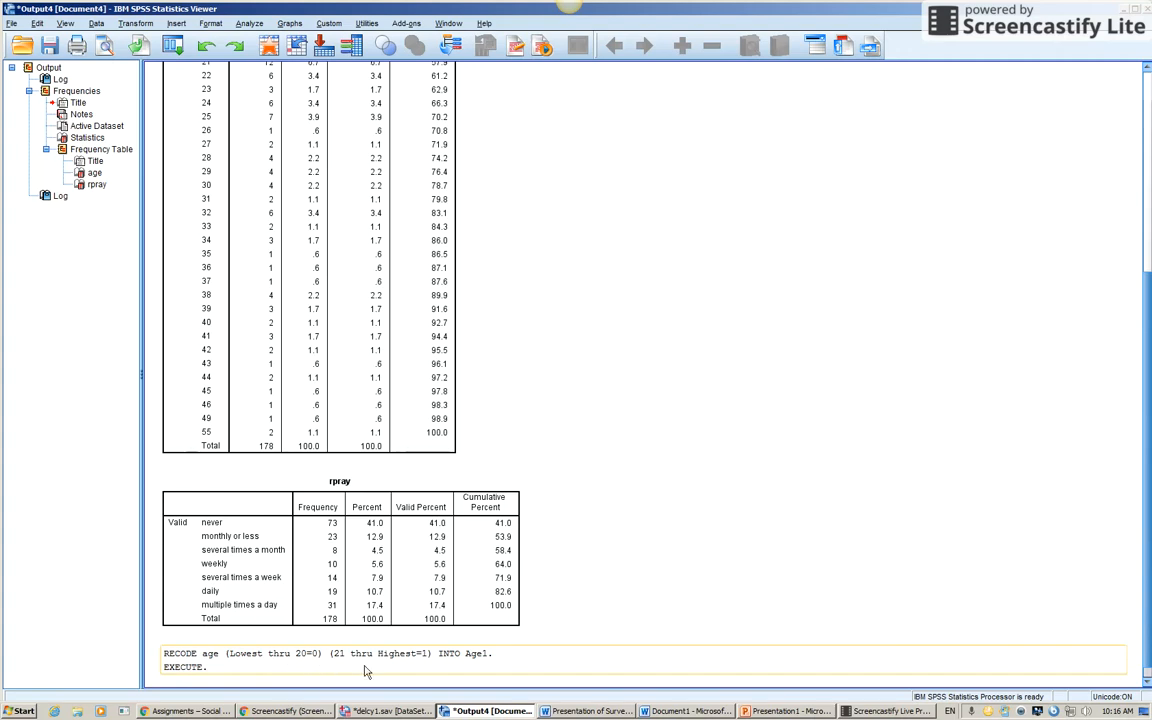
{"action": "left_click", "coordinate": [209, 665]}
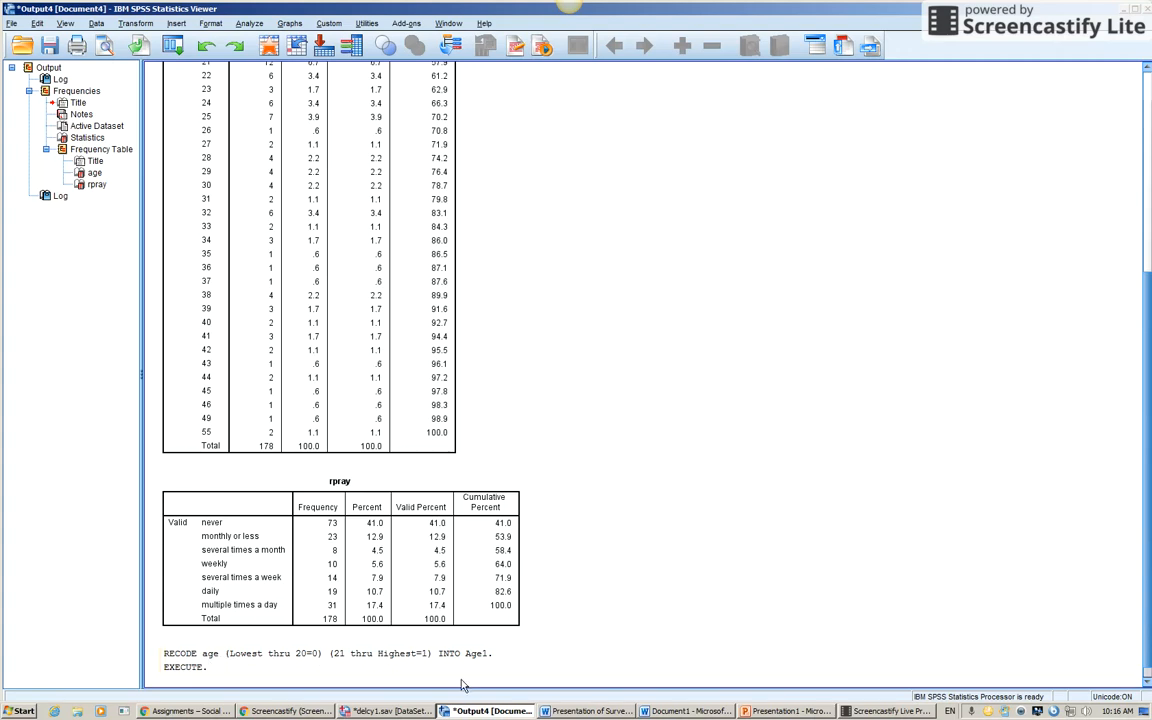
In the delcy1.sav variable definitions, add the value label "20 and under" for value 0 of Age1
{"action": "left_click", "coordinate": [395, 705]}
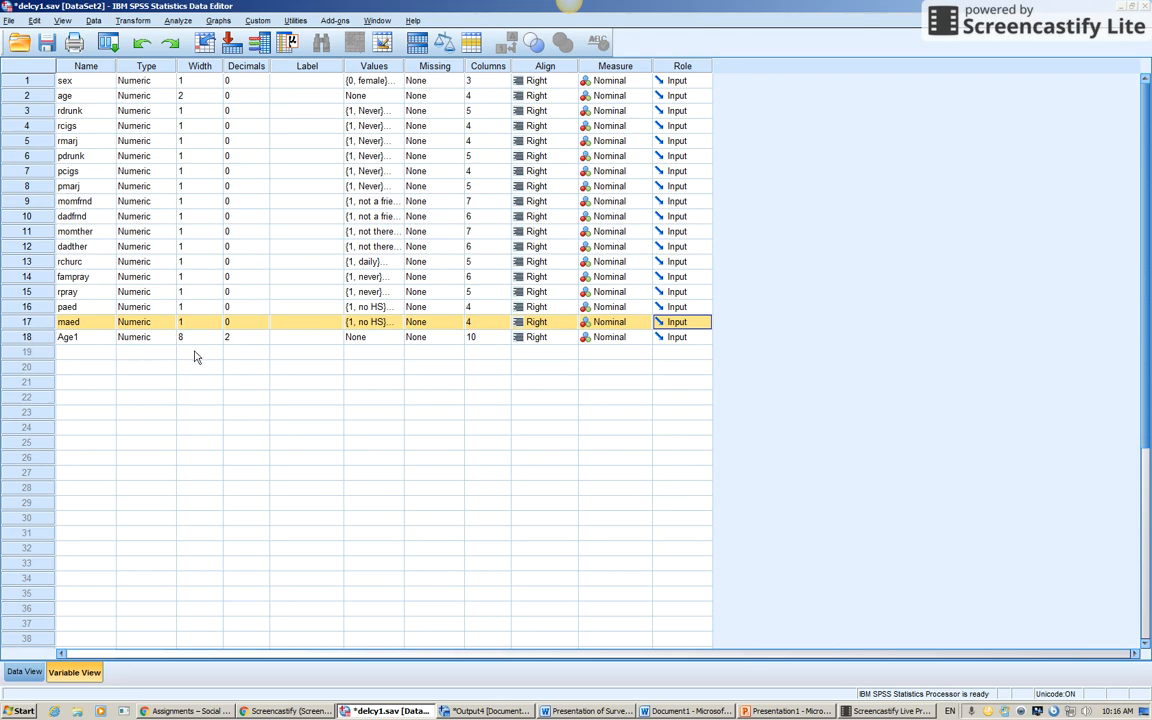
{"action": "left_click", "coordinate": [397, 340]}
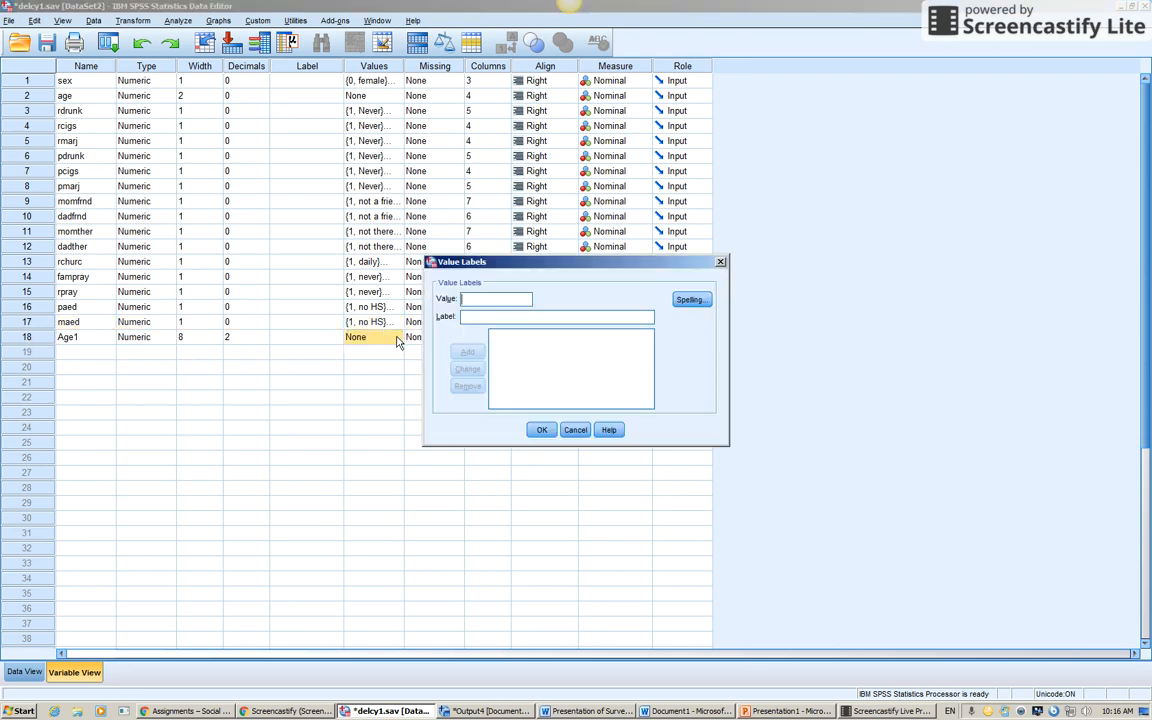
{"action": "type", "text": "0"}
{"action": "left_click", "coordinate": [481, 318]}
{"action": "type", "text": "2"}
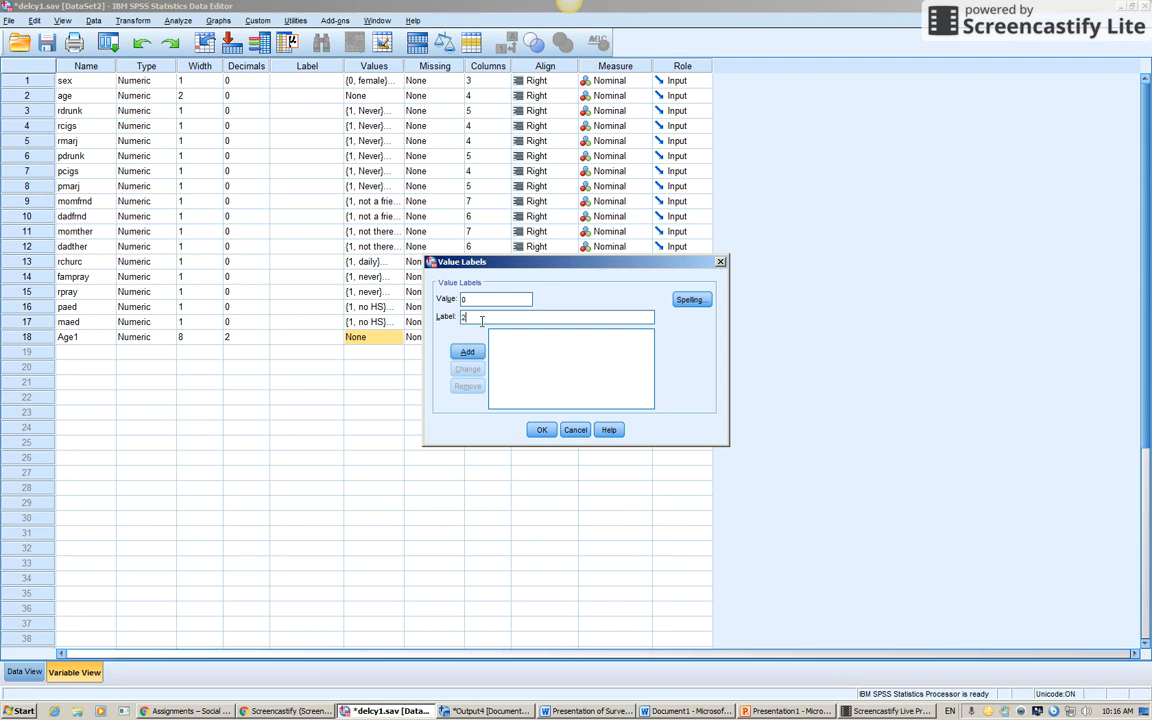
{"action": "type", "text": "0 and under"}
{"action": "left_click", "coordinate": [468, 352]}
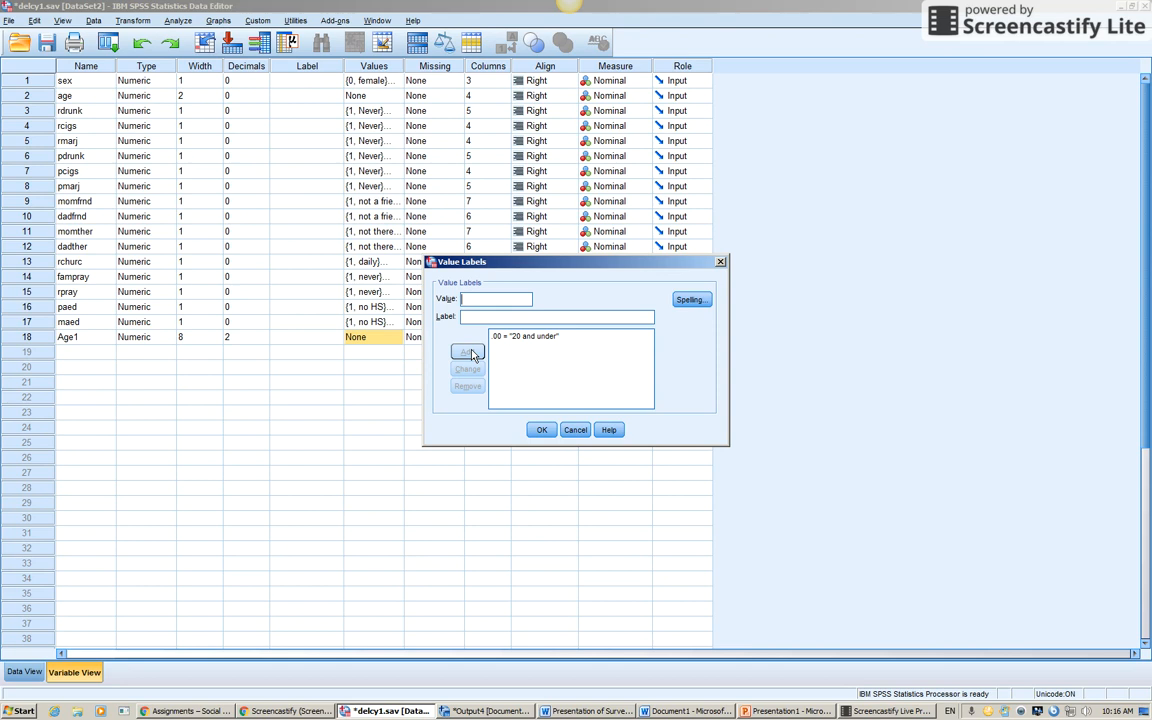
Add the value label "21 and over" for value 1 of Age1 and apply the labels
{"action": "type", "text": "1.00 = \""}
{"action": "type", "text": "21 and ove"}
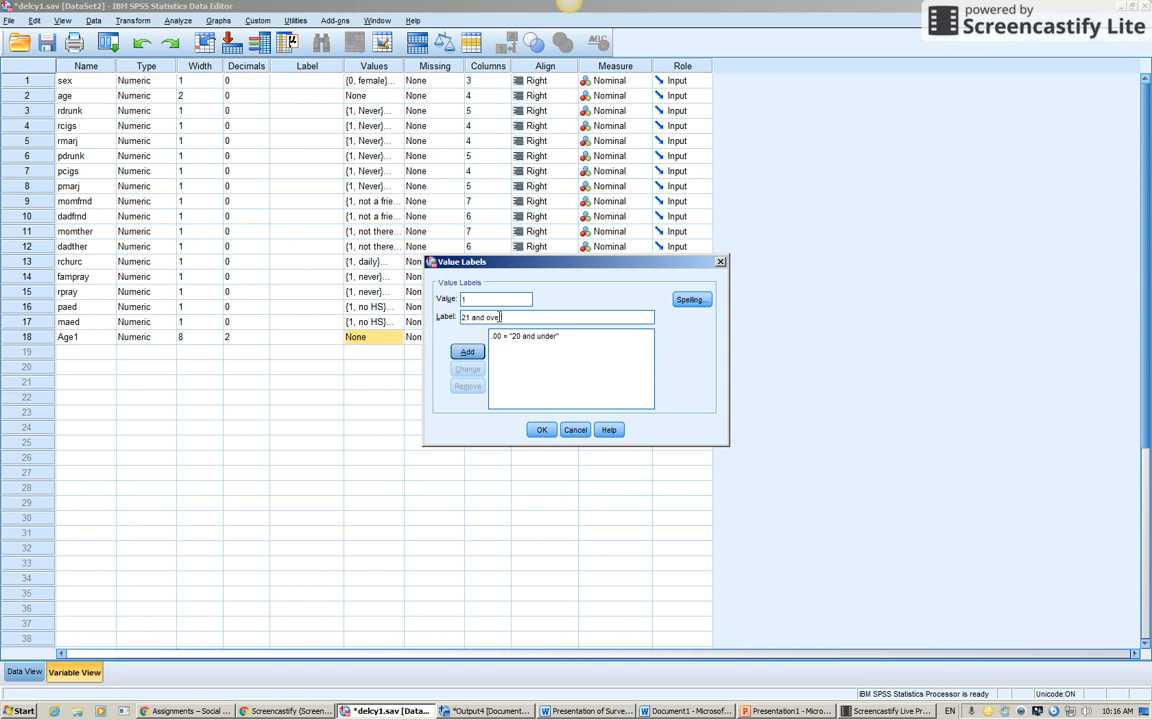
{"action": "type", "text": "r"}
{"action": "left_click", "coordinate": [467, 352]}
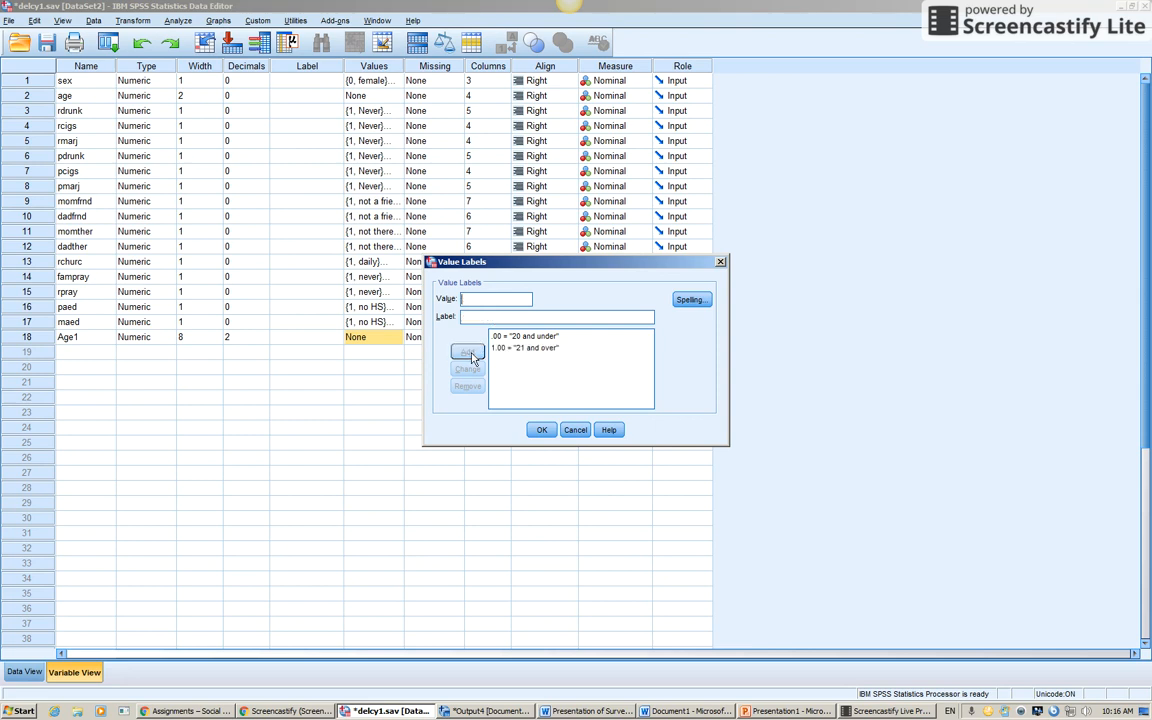
{"action": "left_click", "coordinate": [540, 430]}
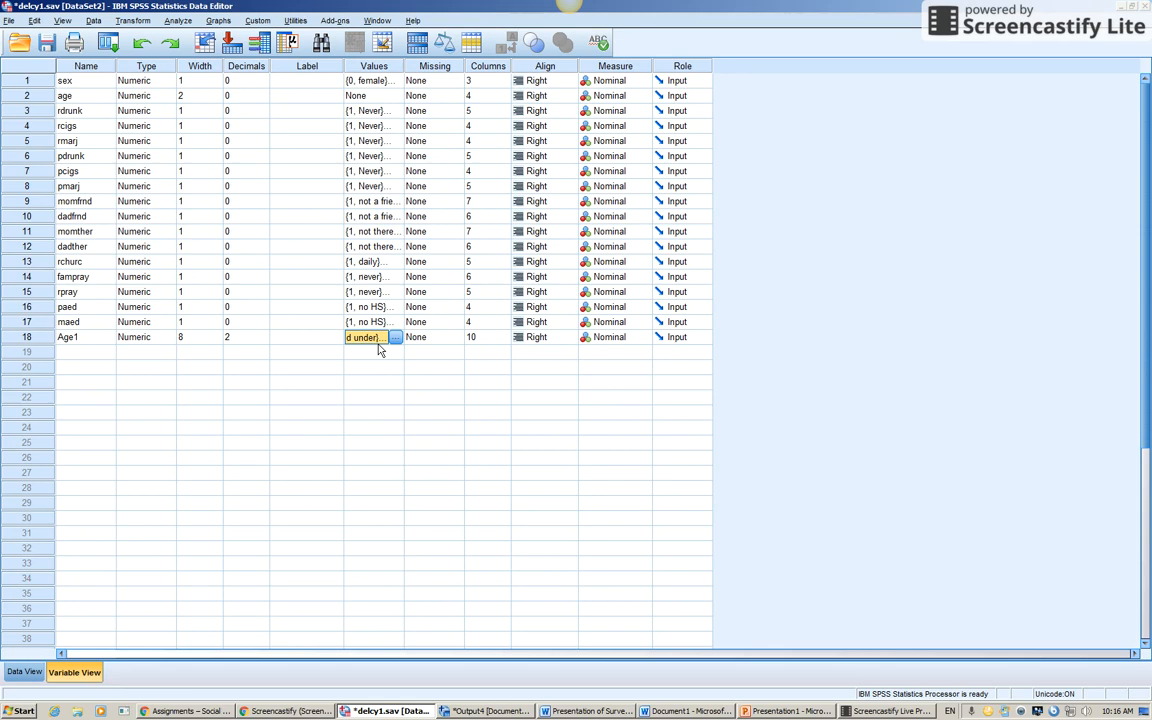
Set up another recode into a different variable, replacing age with rpray and entering Rpray1 as the output name
{"action": "left_click", "coordinate": [120, 21]}
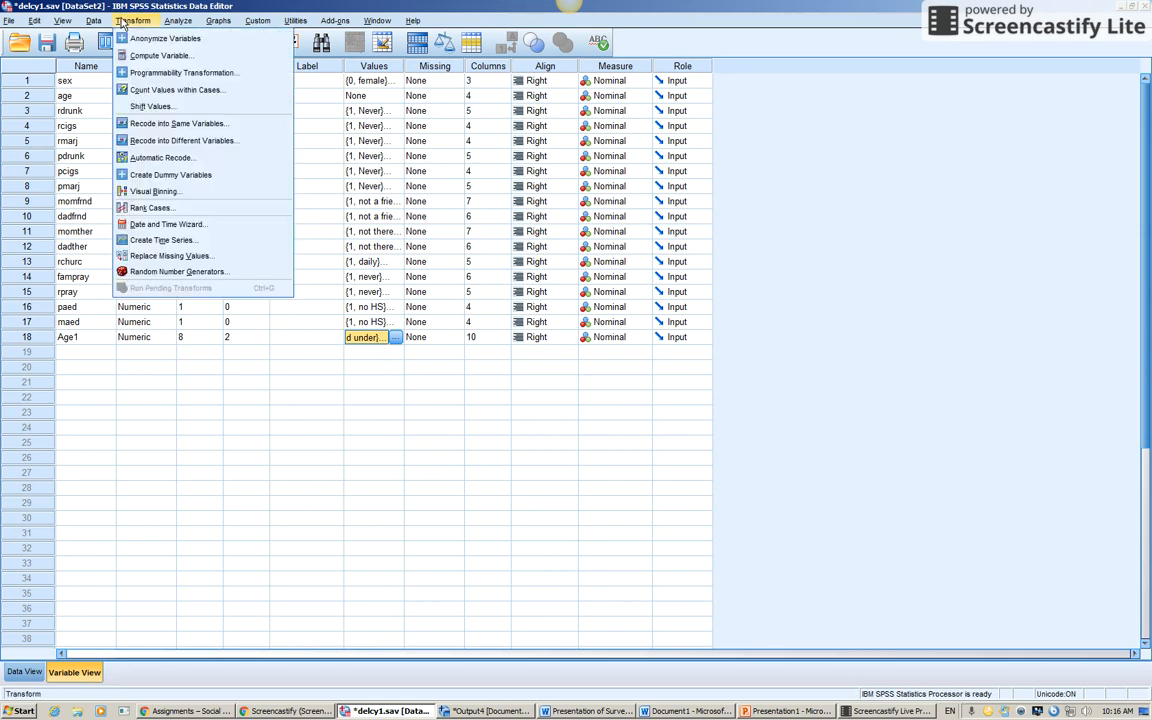
{"action": "left_click", "coordinate": [174, 141]}
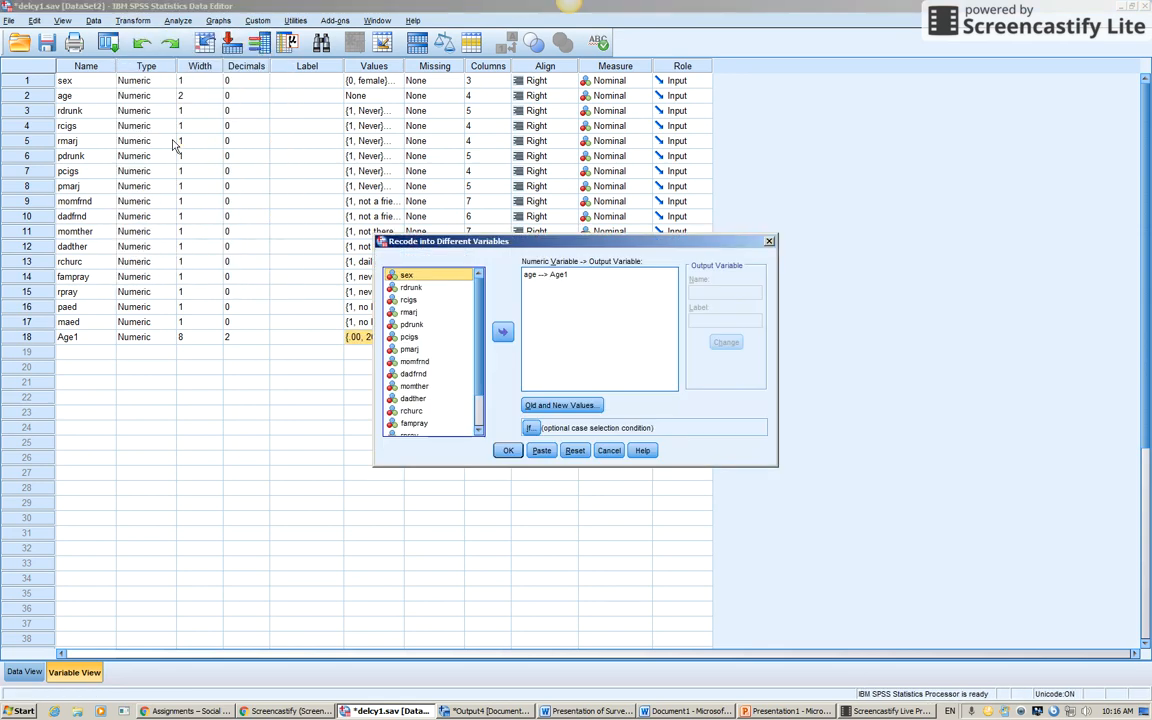
{"action": "left_click", "coordinate": [540, 277]}
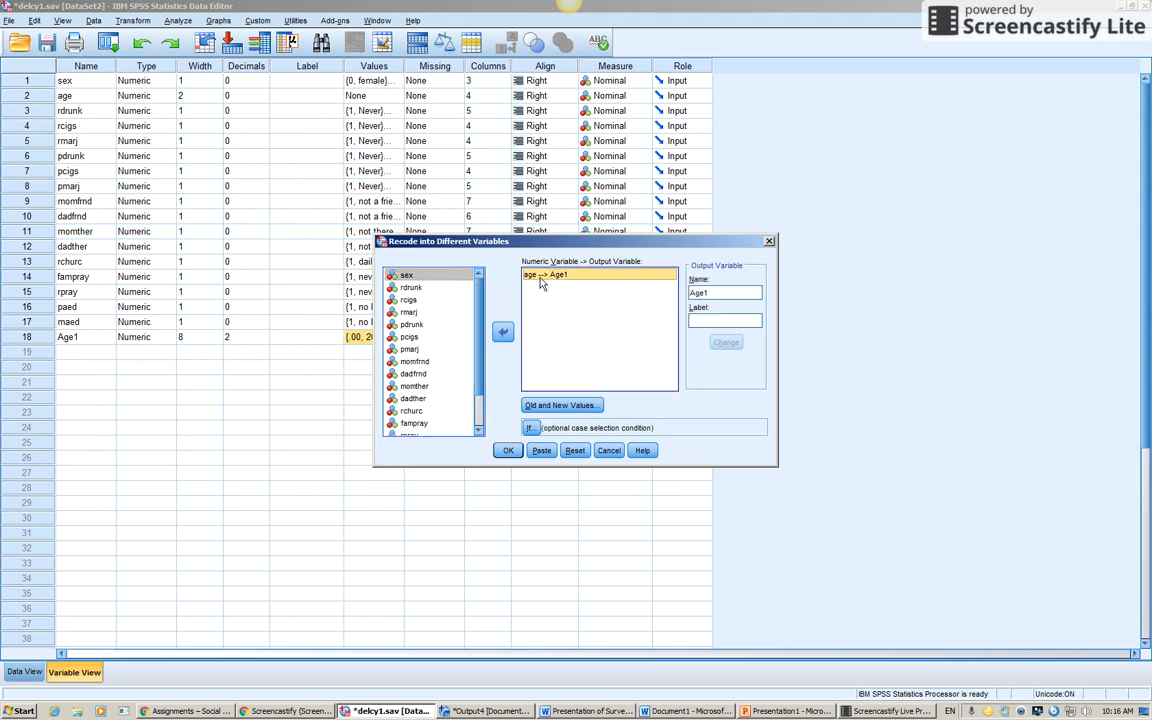
{"action": "left_click", "coordinate": [505, 334]}
{"action": "scroll", "coordinate": [430, 341], "scroll_direction": "down", "scroll_amount": 1}
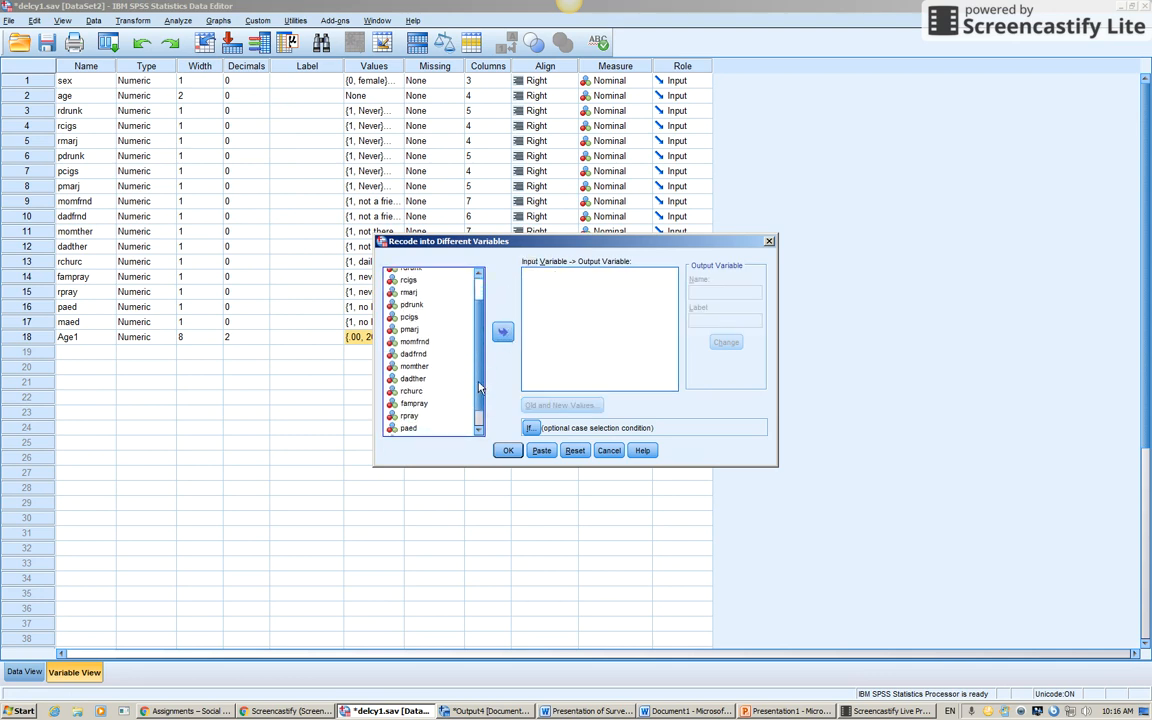
{"action": "left_click", "coordinate": [410, 412]}
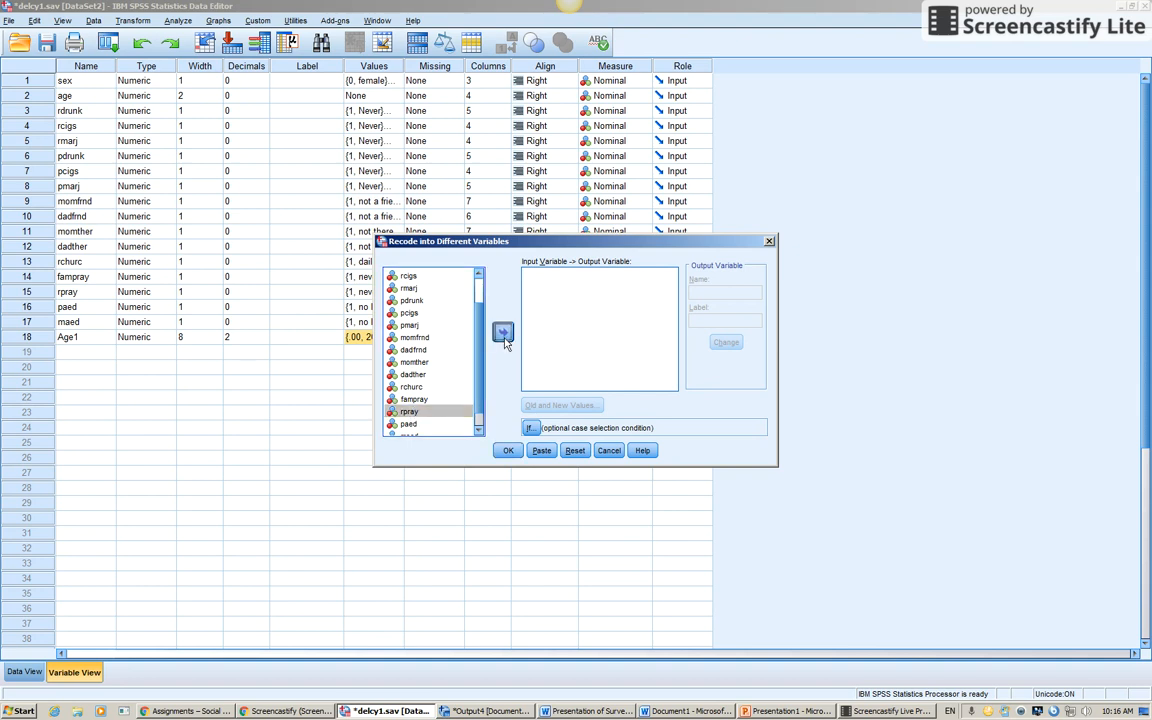
{"action": "left_click", "coordinate": [503, 332]}
{"action": "left_click", "coordinate": [698, 292]}
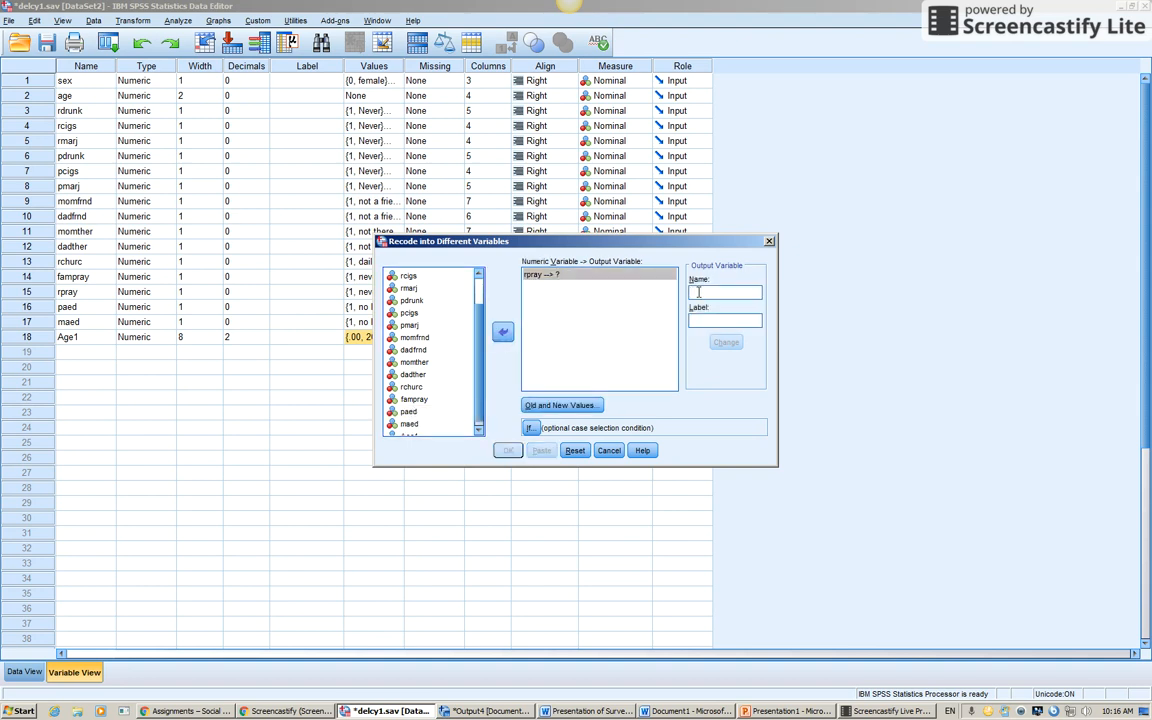
{"action": "type", "text": "Rpray1"}
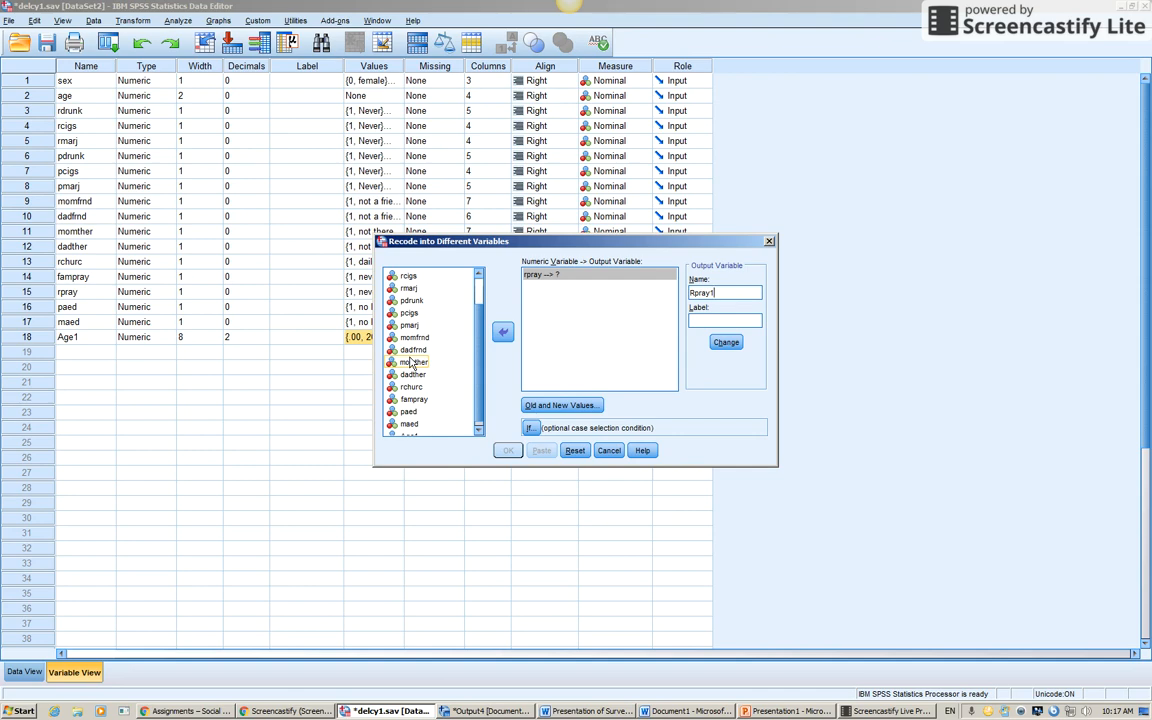
Remove both leftover age rules, 21 thru Highest and Lowest thru 20, from the rpray recode's old and new values
{"action": "left_click", "coordinate": [540, 405]}
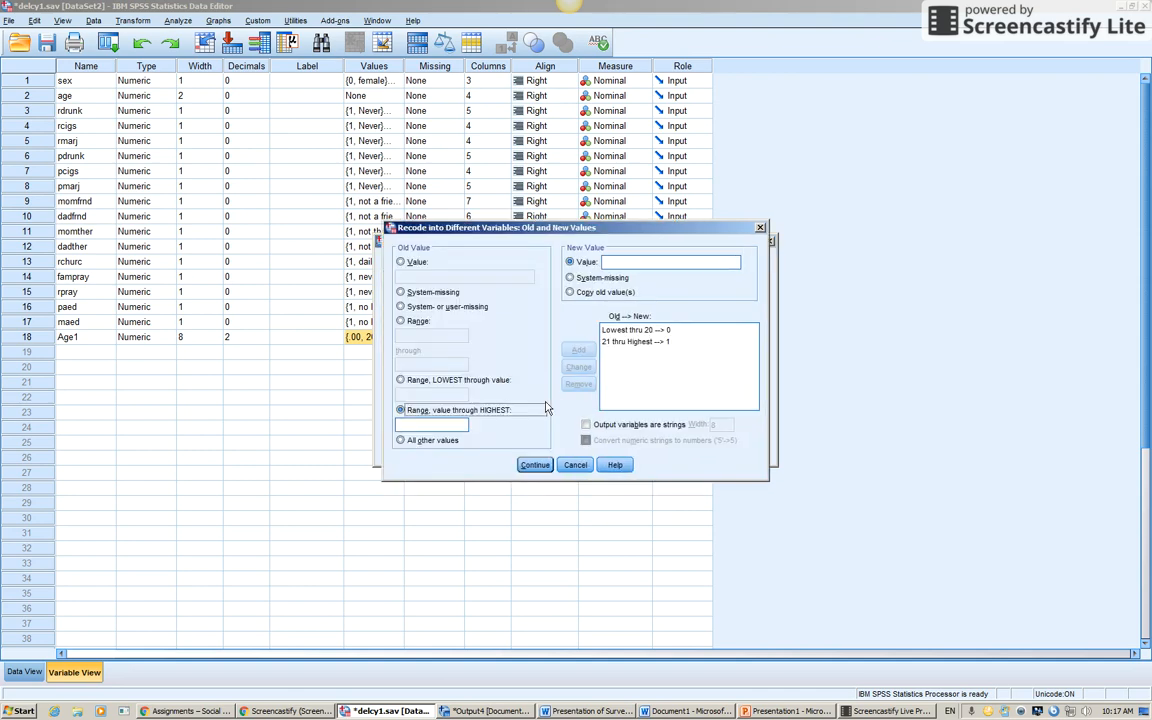
{"action": "left_click", "coordinate": [645, 342]}
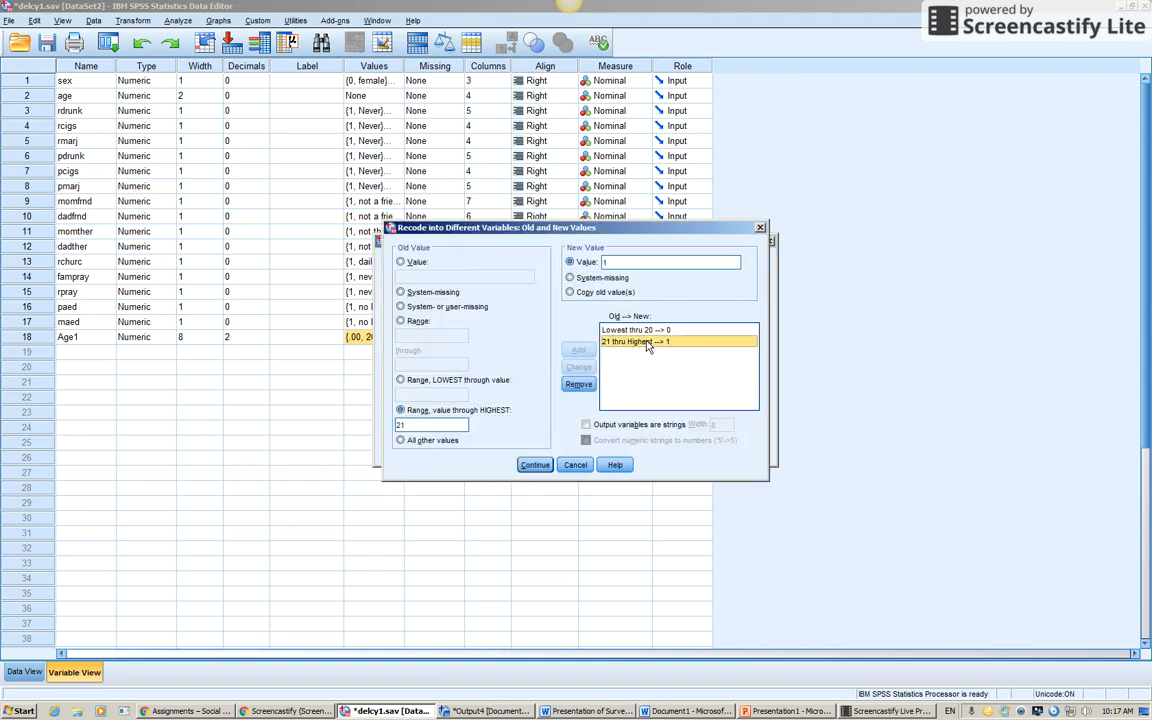
{"action": "left_click", "coordinate": [578, 384]}
{"action": "left_click", "coordinate": [622, 331]}
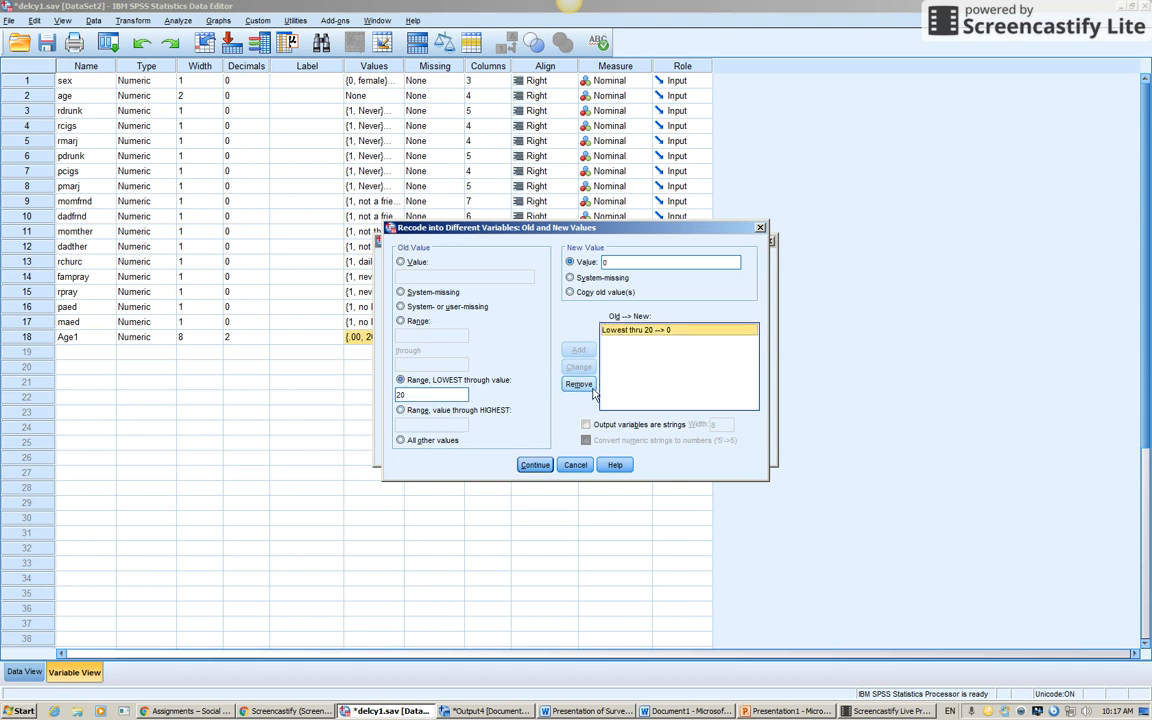
{"action": "left_click", "coordinate": [578, 384]}
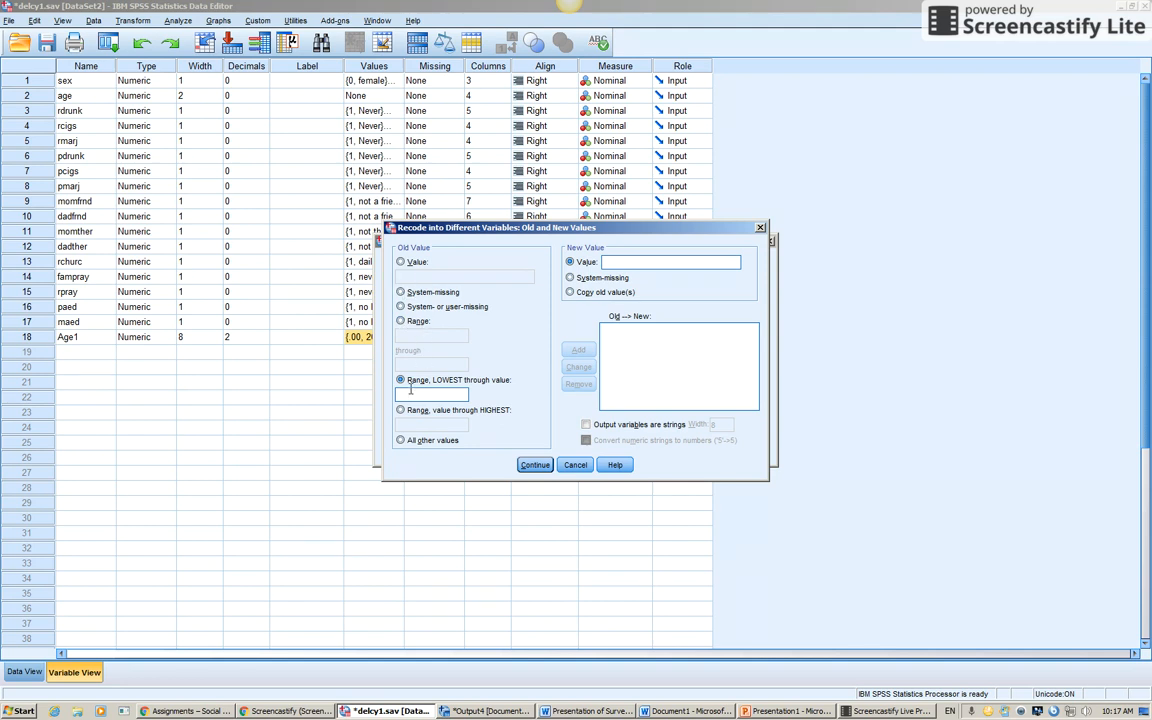
In the rpray recode's old and new values, add a rule that converts the range 1 through 2 to 0
{"action": "left_click", "coordinate": [401, 322]}
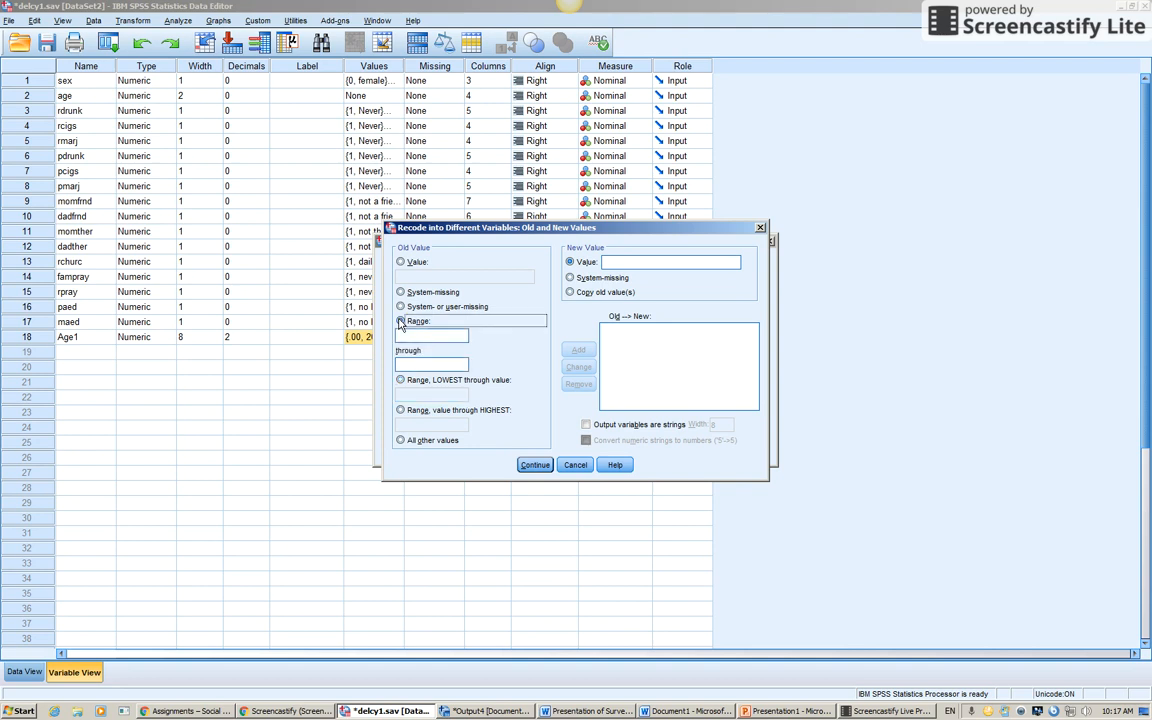
{"action": "type", "text": "1"}
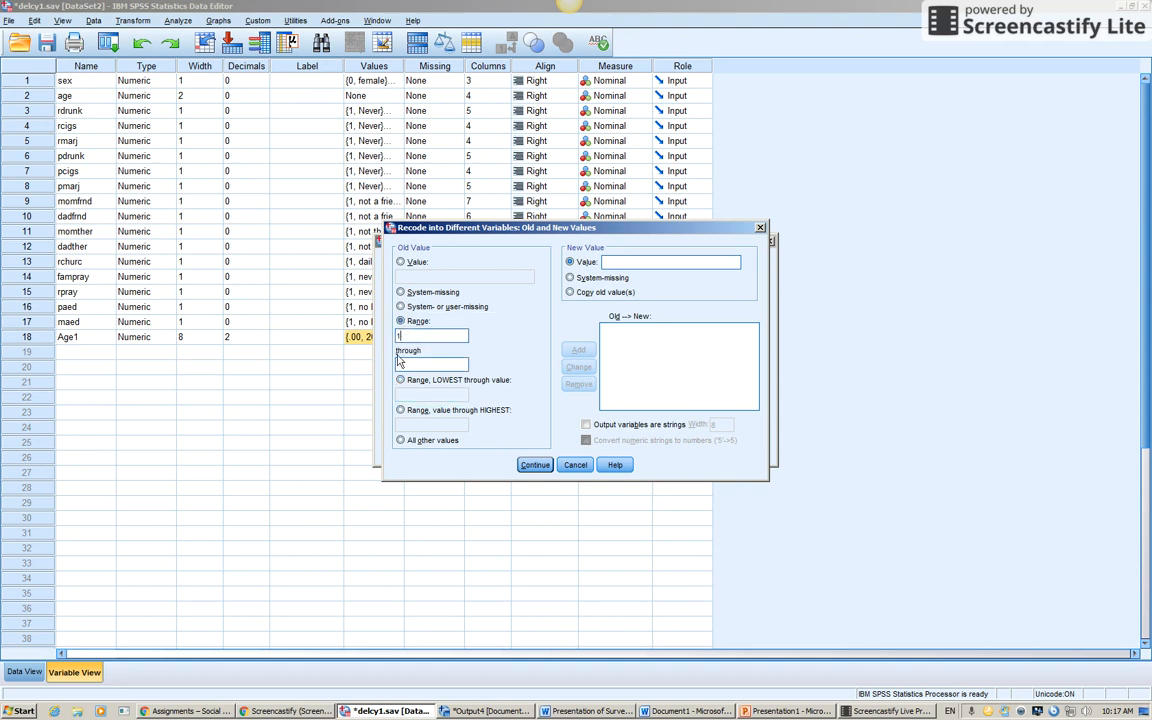
{"action": "left_click", "coordinate": [620, 264]}
{"action": "type", "text": "0"}
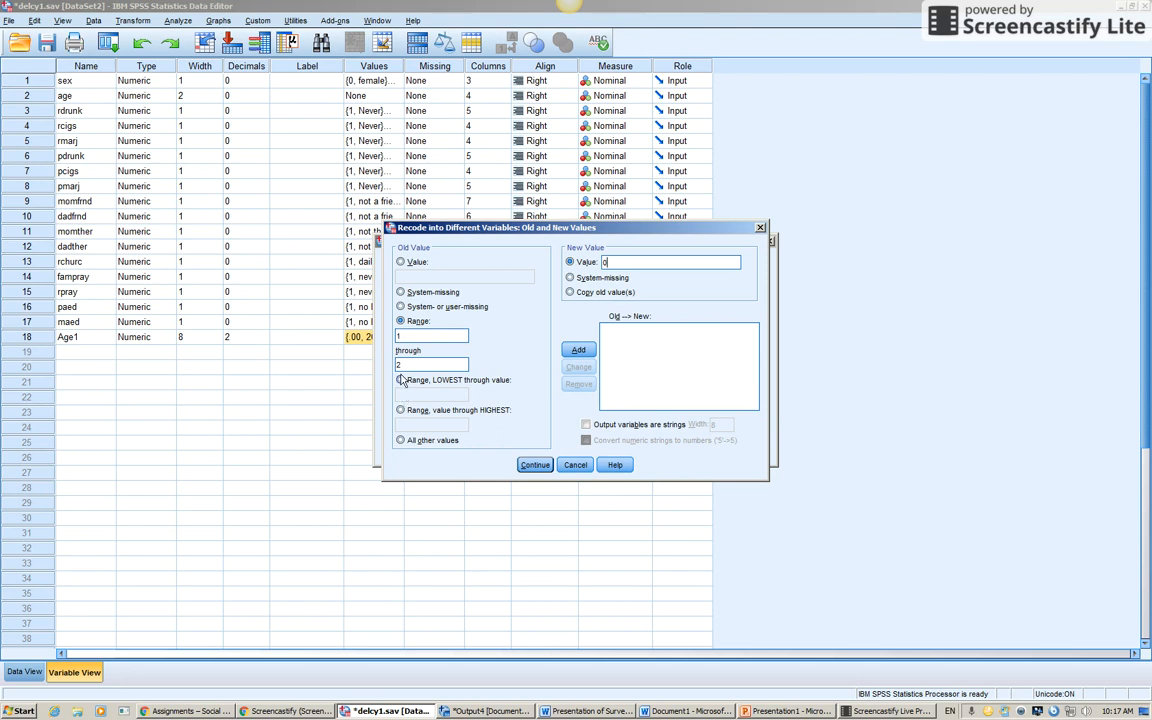
{"action": "left_click", "coordinate": [580, 350]}
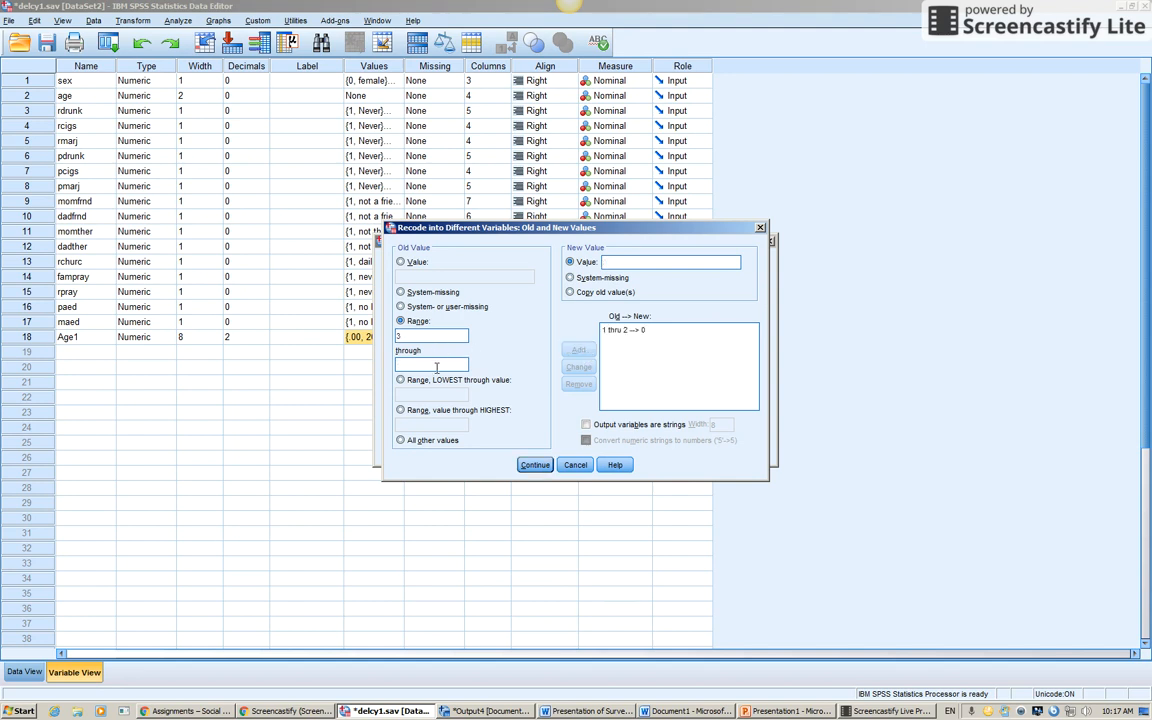
Add a second recode rule that converts the range 3 through 7 to 1
{"action": "left_click", "coordinate": [621, 262]}
{"action": "type", "text": "1"}
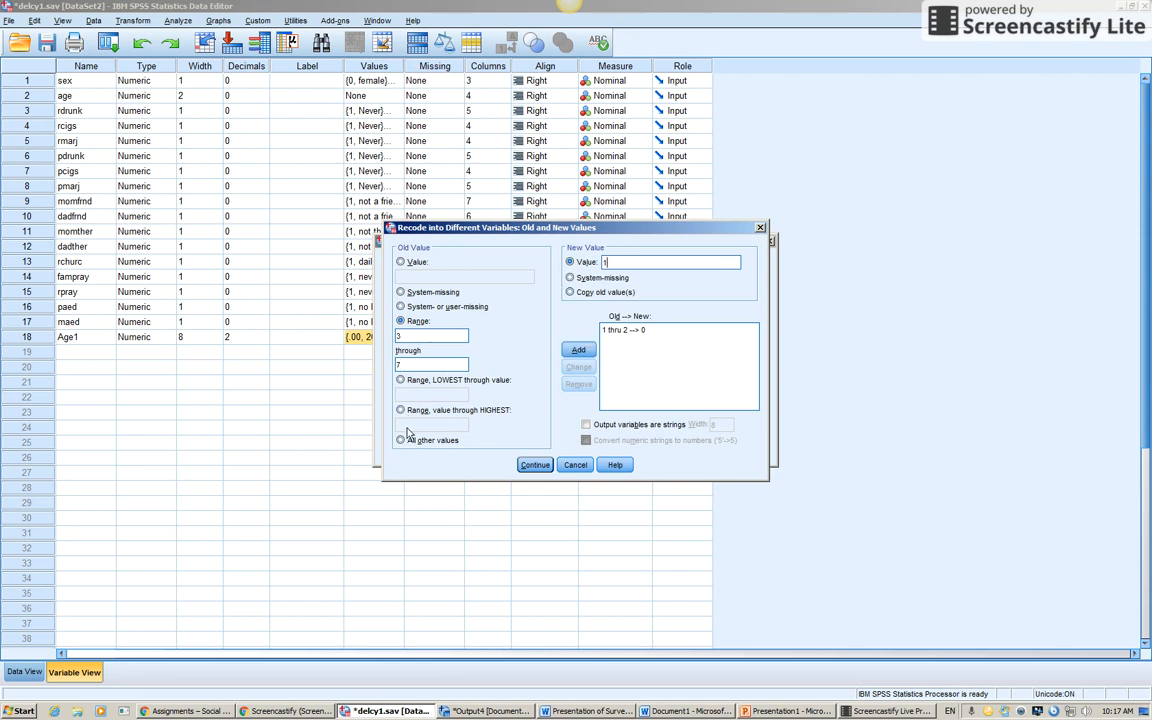
{"action": "left_click", "coordinate": [581, 351]}
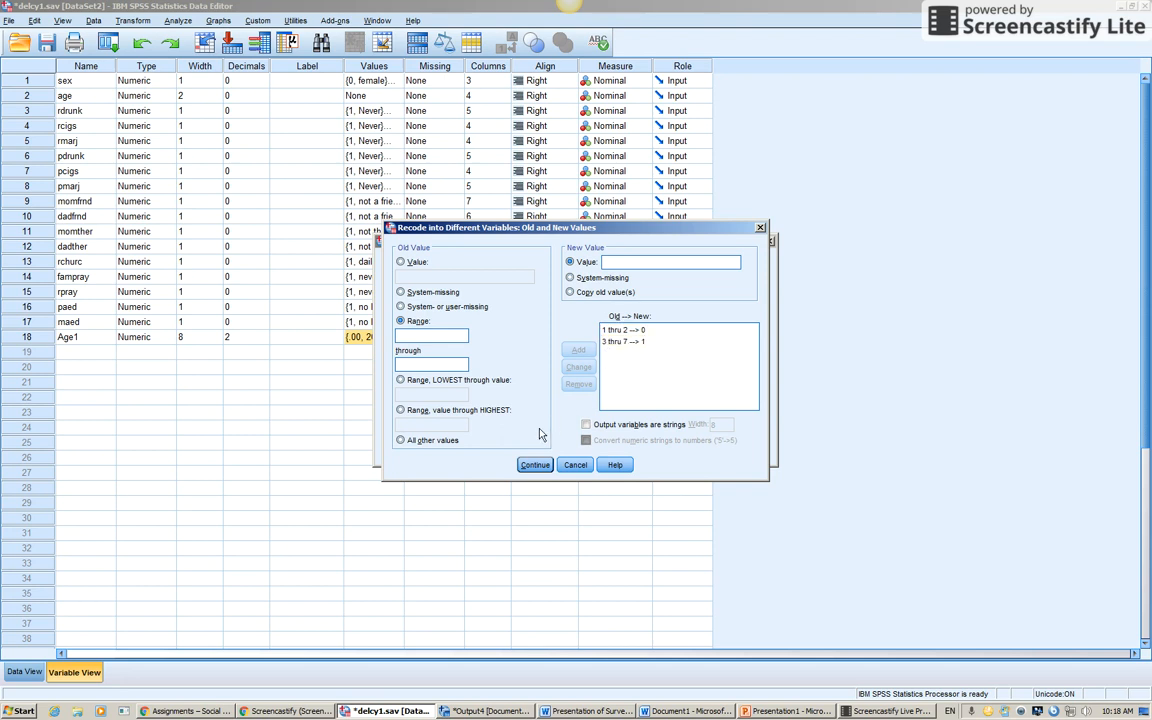
Accept the recode rules, assign Rpray1 as the output variable for rpray, and run the recode
{"action": "left_click", "coordinate": [533, 465]}
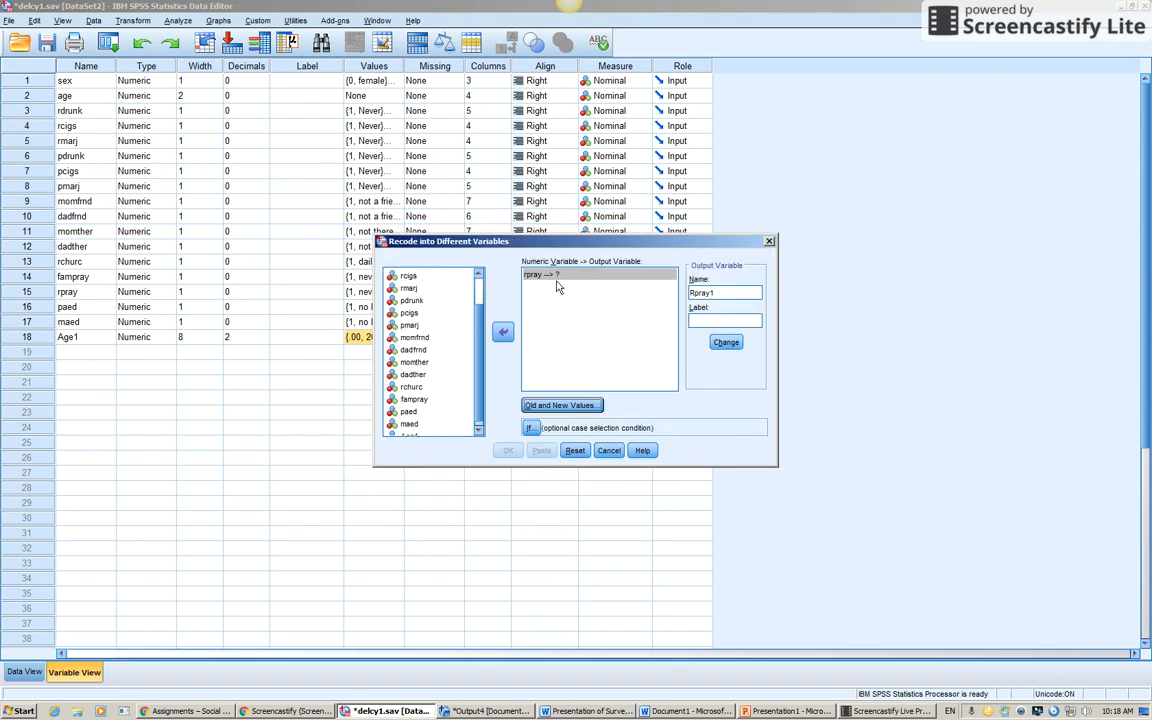
{"action": "left_click", "coordinate": [726, 342]}
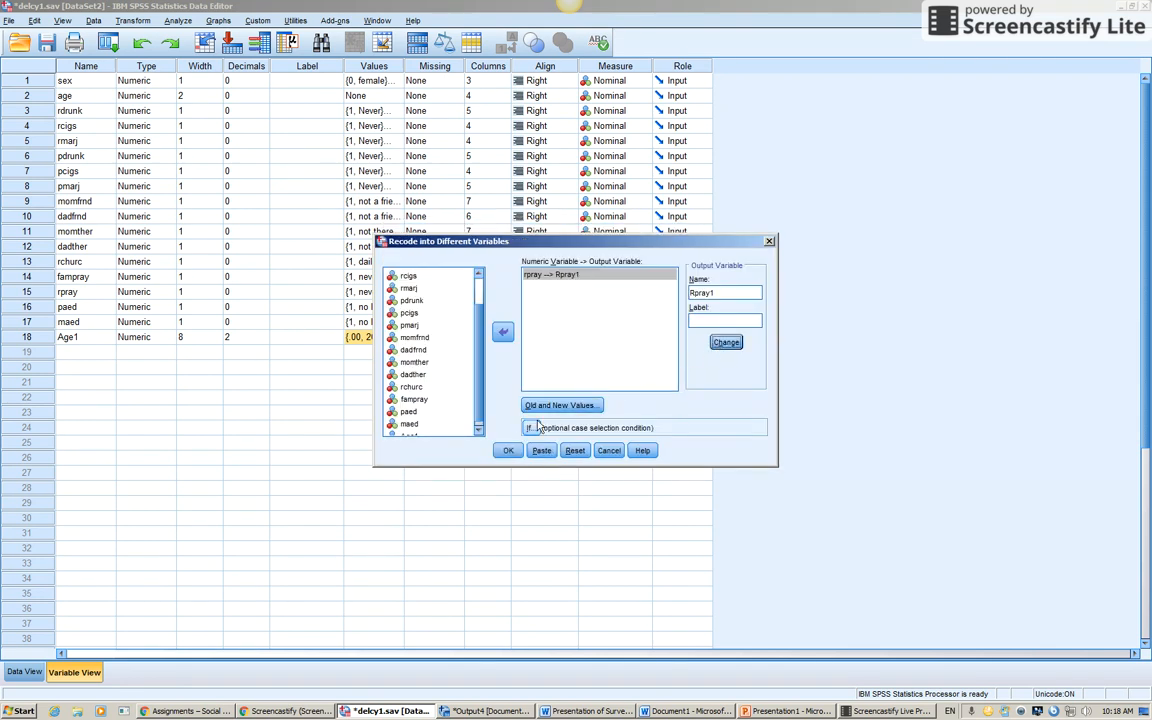
{"action": "left_click", "coordinate": [508, 450]}
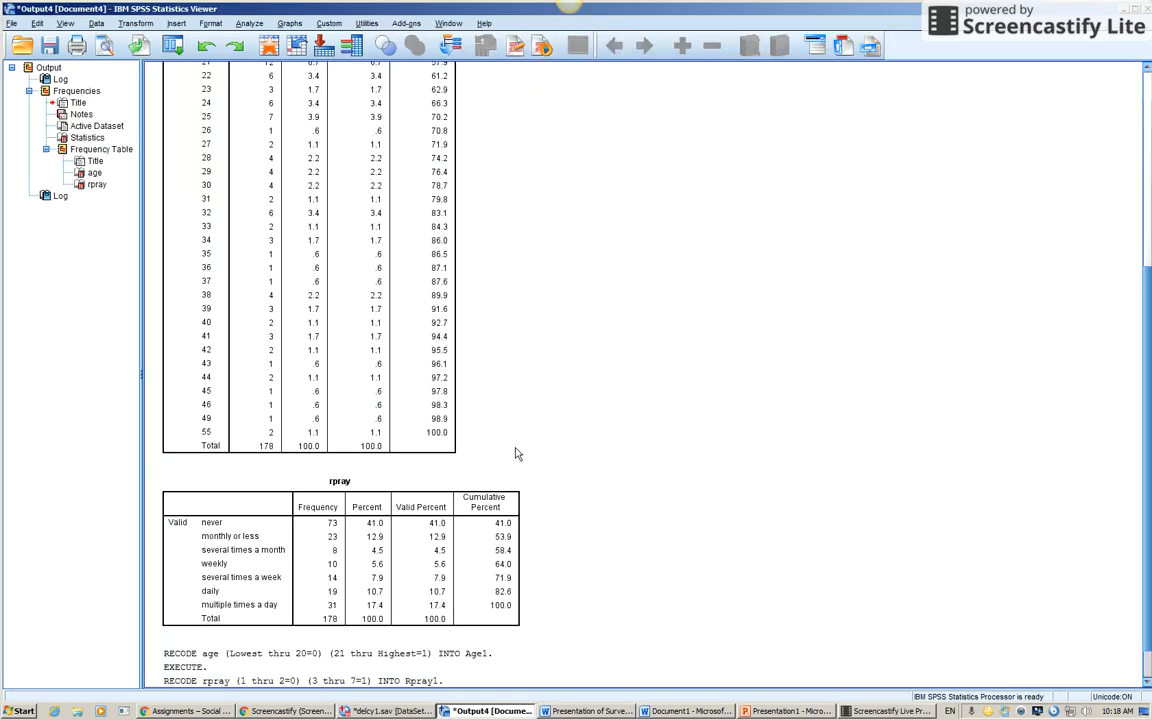
{"action": "left_click", "coordinate": [868, 711]}
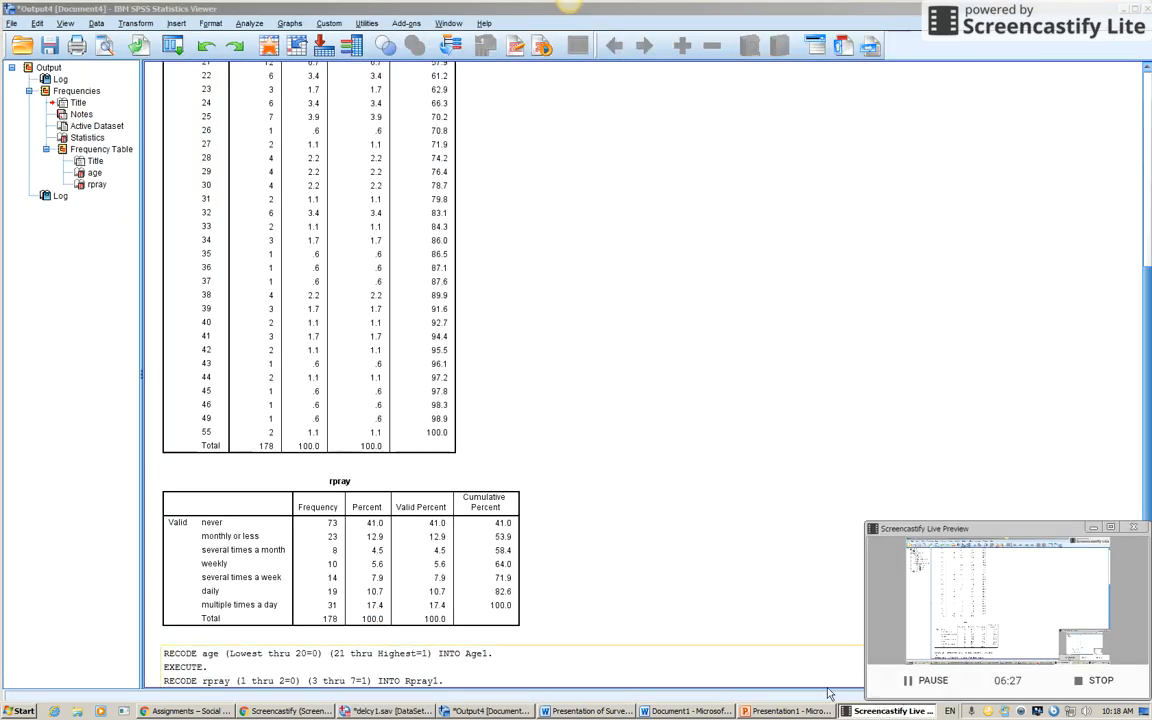
{"action": "left_click", "coordinate": [513, 714]}
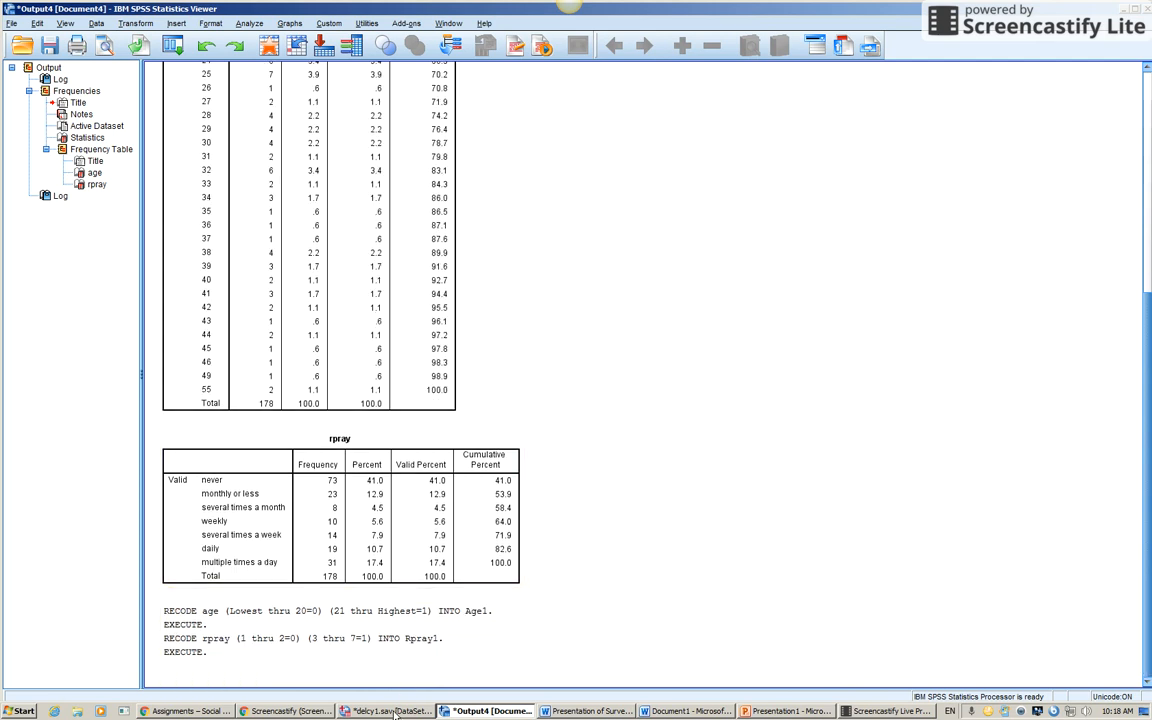
Switch to the delcy1.sav data values and compare the original age and rpray columns with the new Age1 and Rpray1 columns
{"action": "mouse_move", "coordinate": [395, 713]}
{"action": "left_click", "coordinate": [430, 668]}
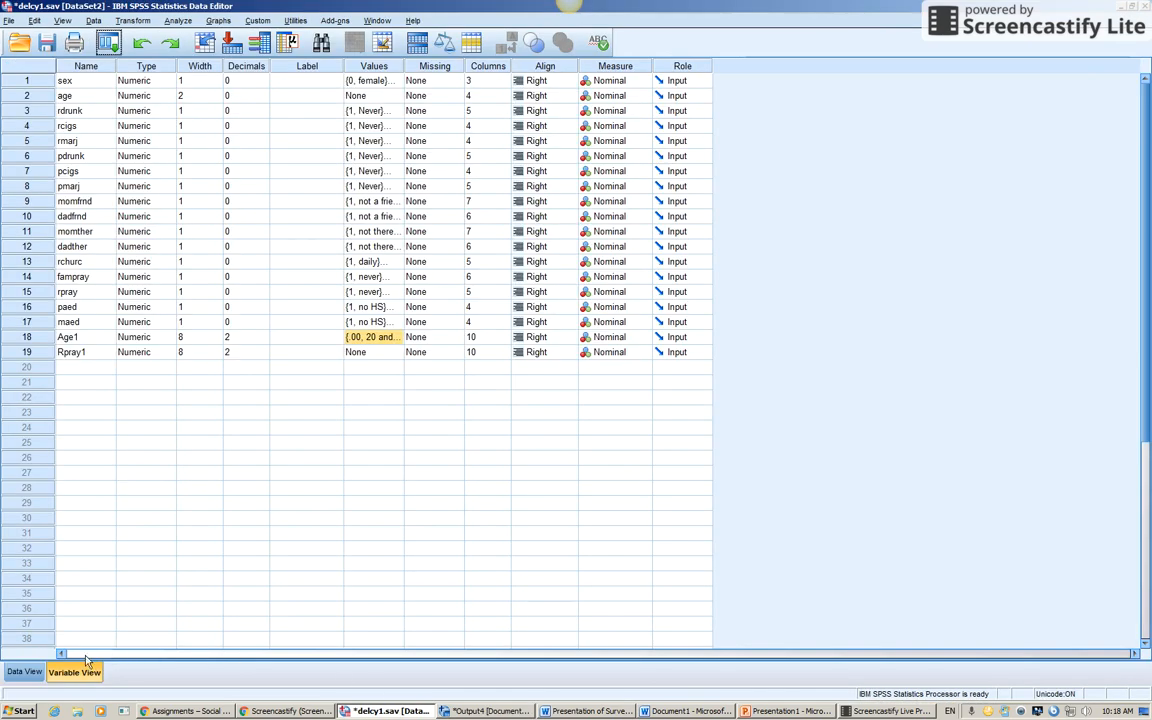
{"action": "left_click", "coordinate": [24, 672]}
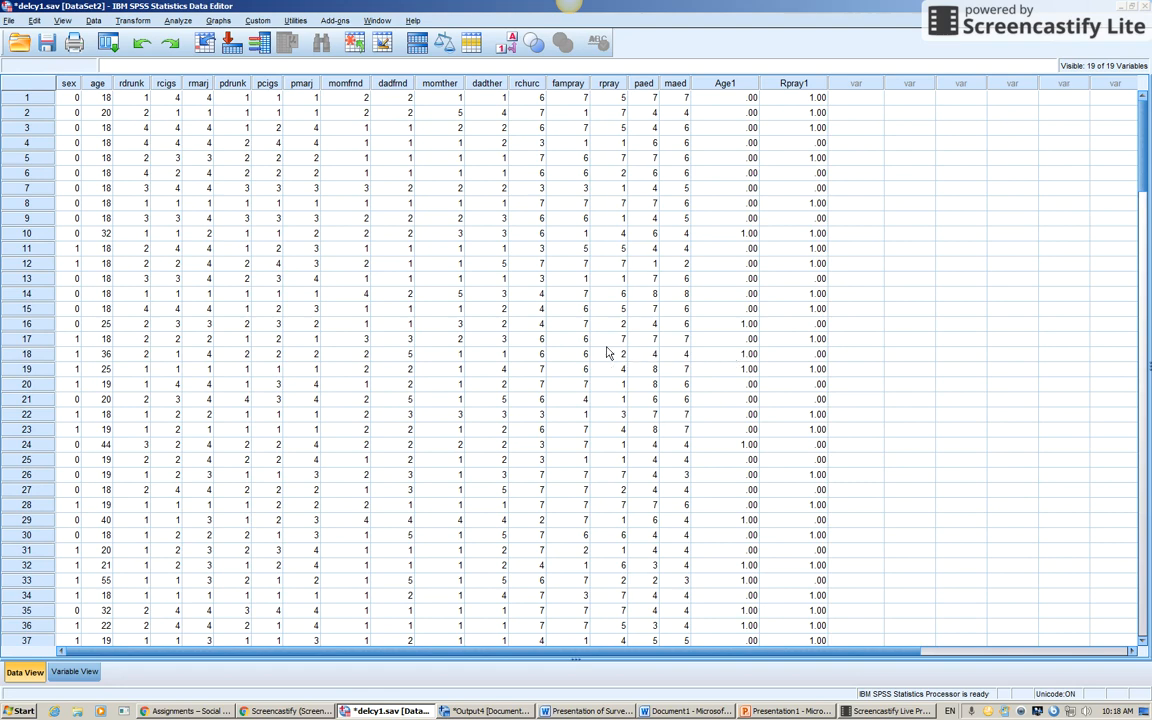
{"action": "left_click", "coordinate": [104, 354]}
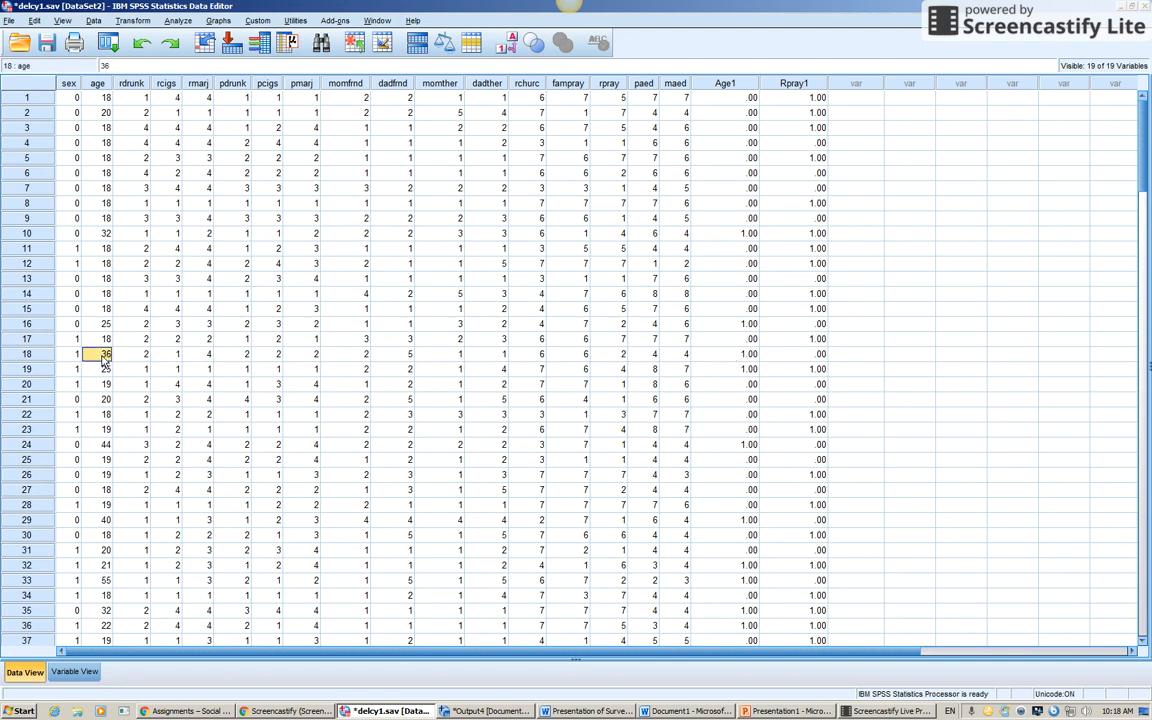
{"action": "left_click", "coordinate": [722, 340]}
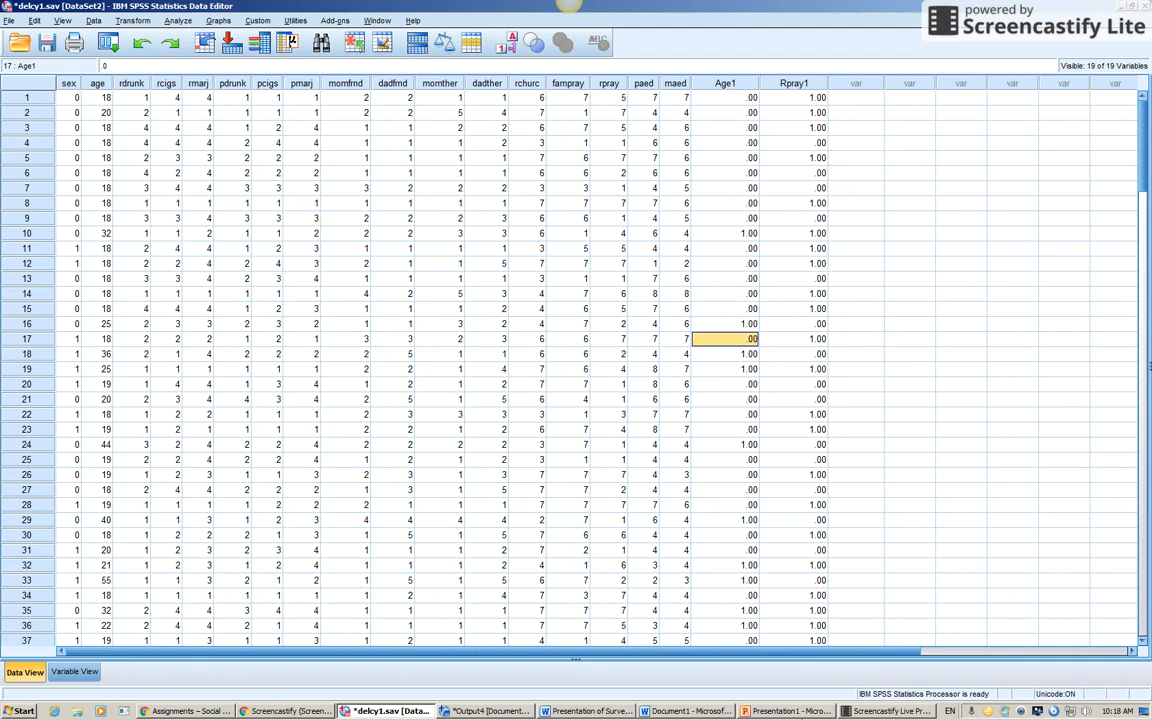
Switch to the PowerPoint presentation and review the hypothesis "Older people are more likely to pray."
{"action": "left_click", "coordinate": [785, 711]}
{"action": "left_click", "coordinate": [422, 265]}
{"action": "left_click", "coordinate": [424, 298]}
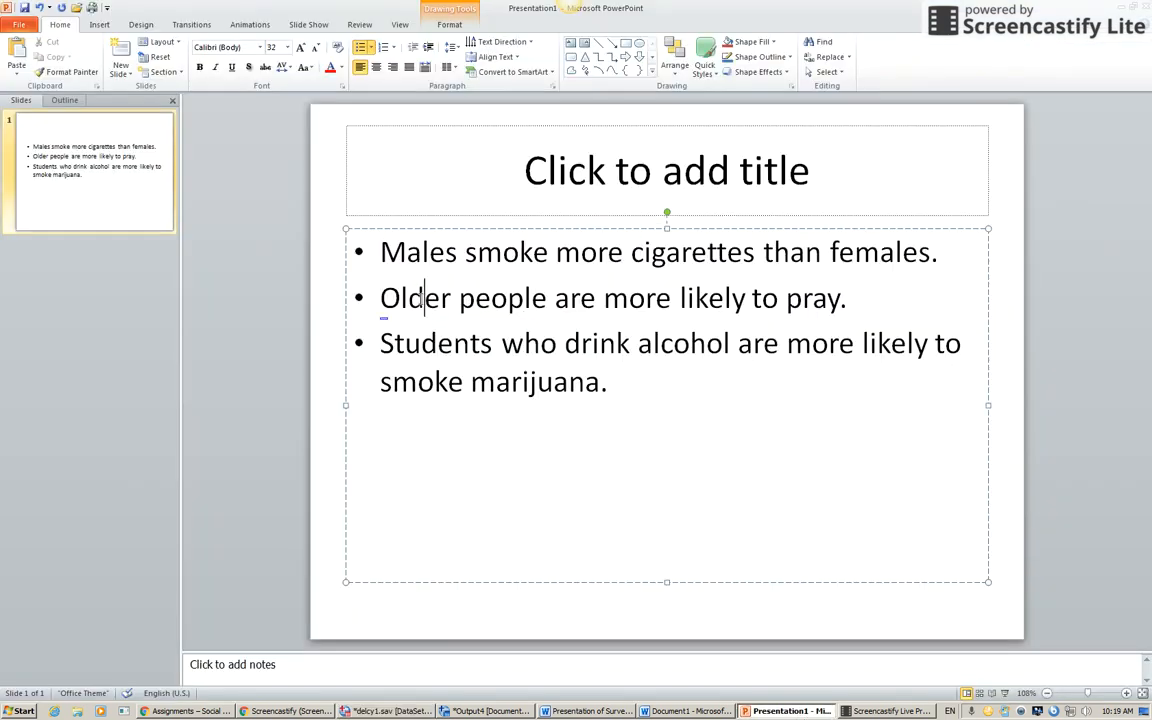
{"action": "left_click", "coordinate": [777, 298]}
Switch to the SPSS output window and set up a crosstab with Rpray1 in the rows and Age1 in the columns
{"action": "left_click", "coordinate": [487, 711]}
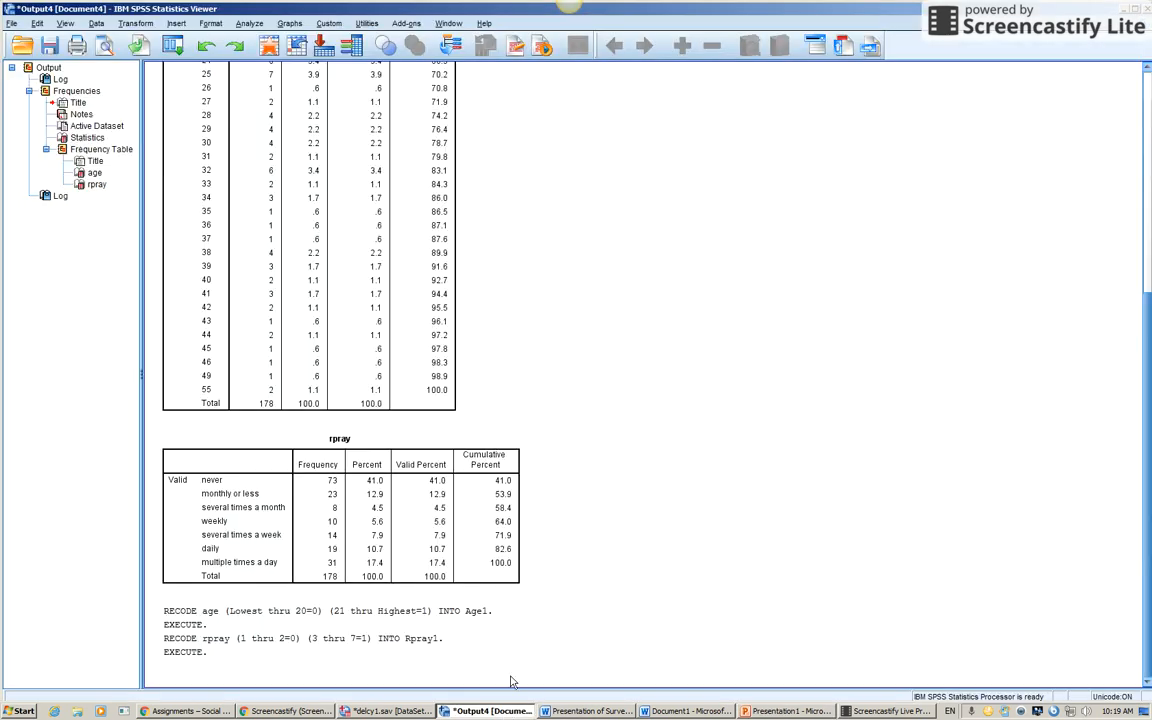
{"action": "left_click", "coordinate": [251, 24]}
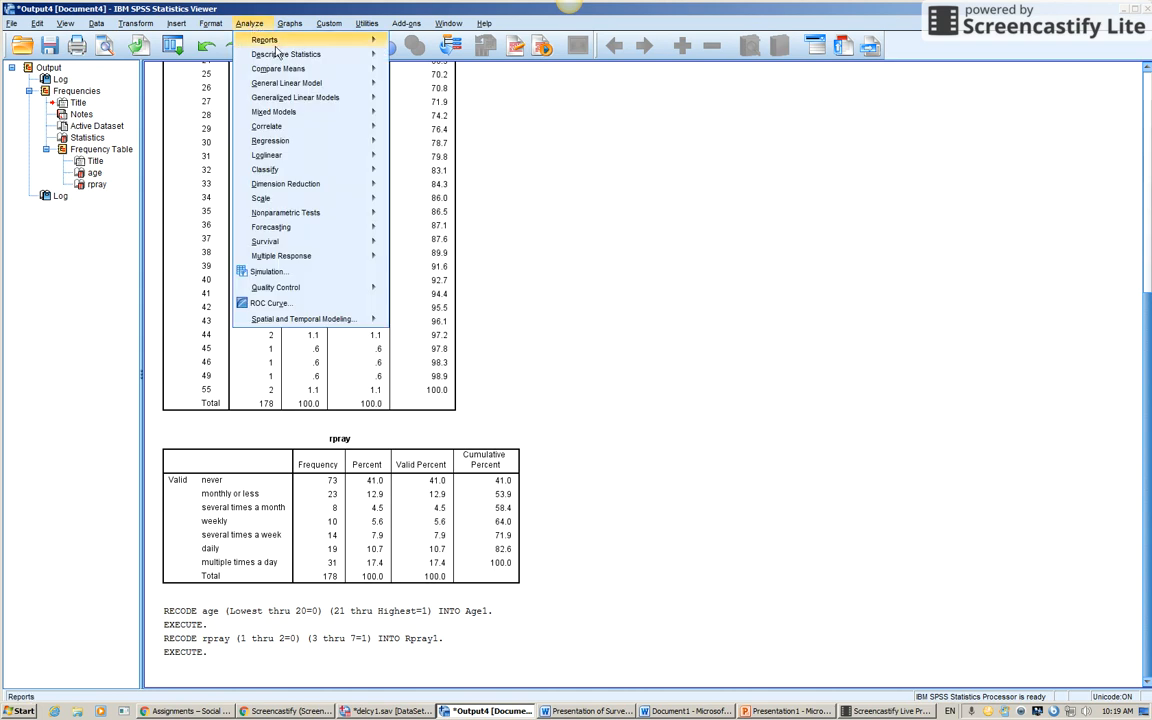
{"action": "mouse_move", "coordinate": [258, 54]}
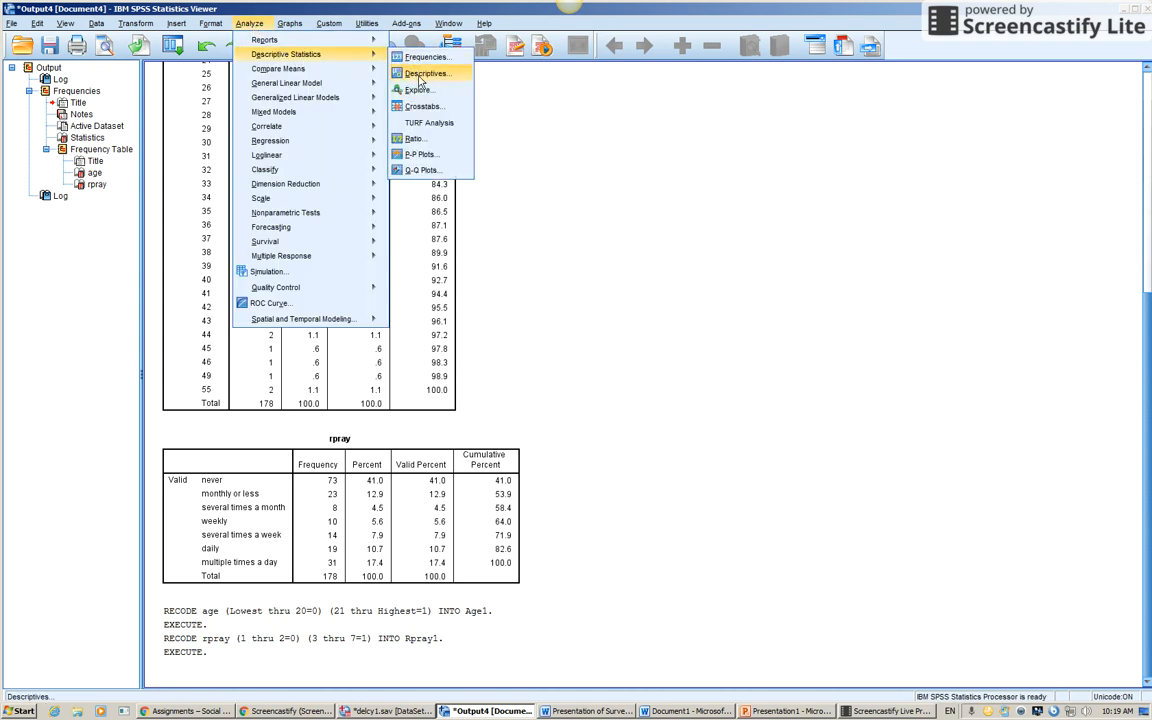
{"action": "left_click", "coordinate": [421, 106]}
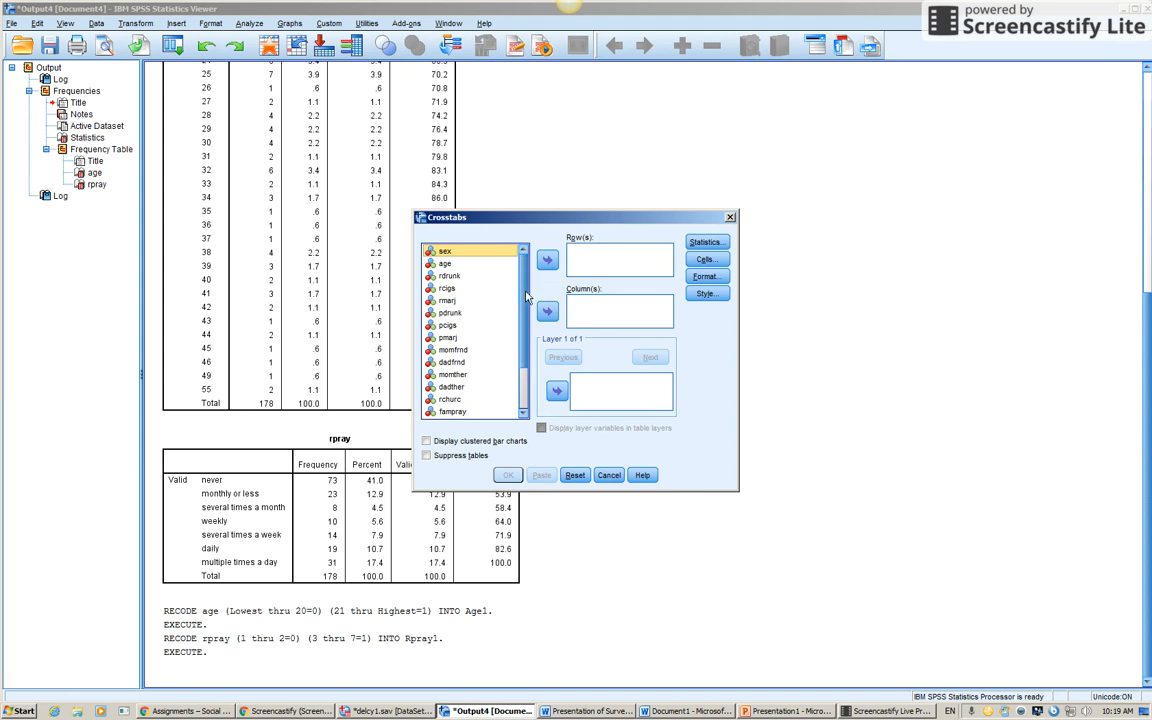
{"action": "scroll", "coordinate": [527, 296], "scroll_direction": "down", "scroll_amount": 2}
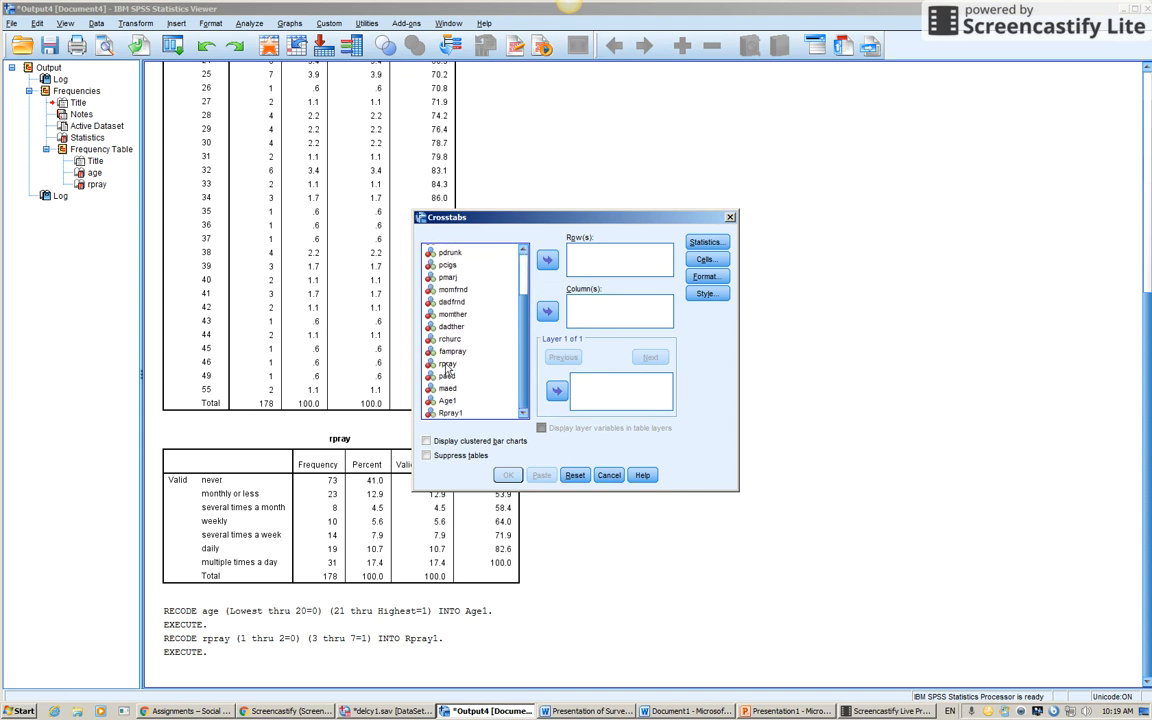
{"action": "left_click", "coordinate": [450, 412]}
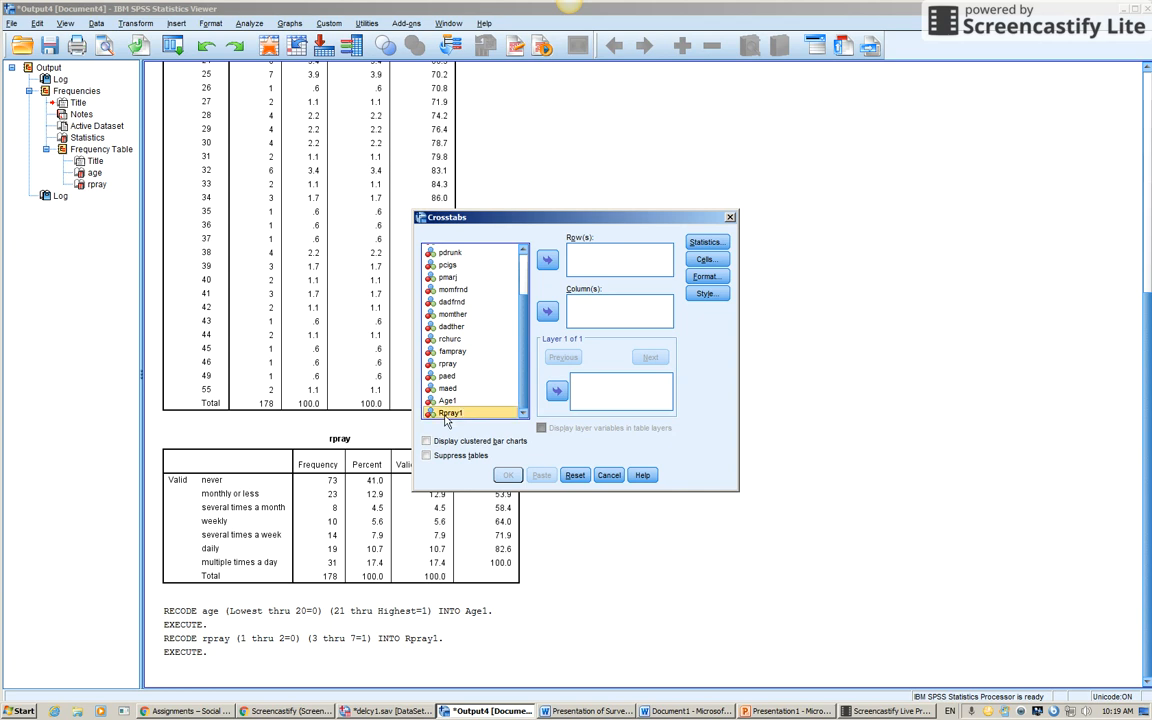
{"action": "left_click", "coordinate": [547, 260]}
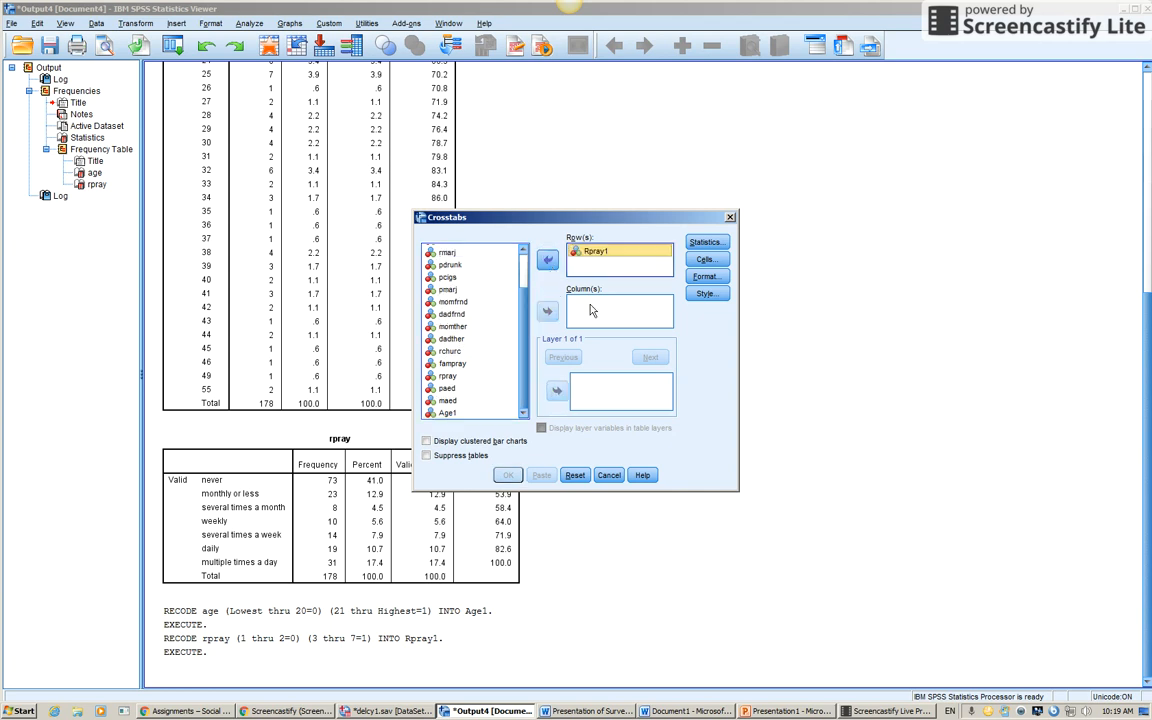
{"action": "left_click", "coordinate": [447, 414]}
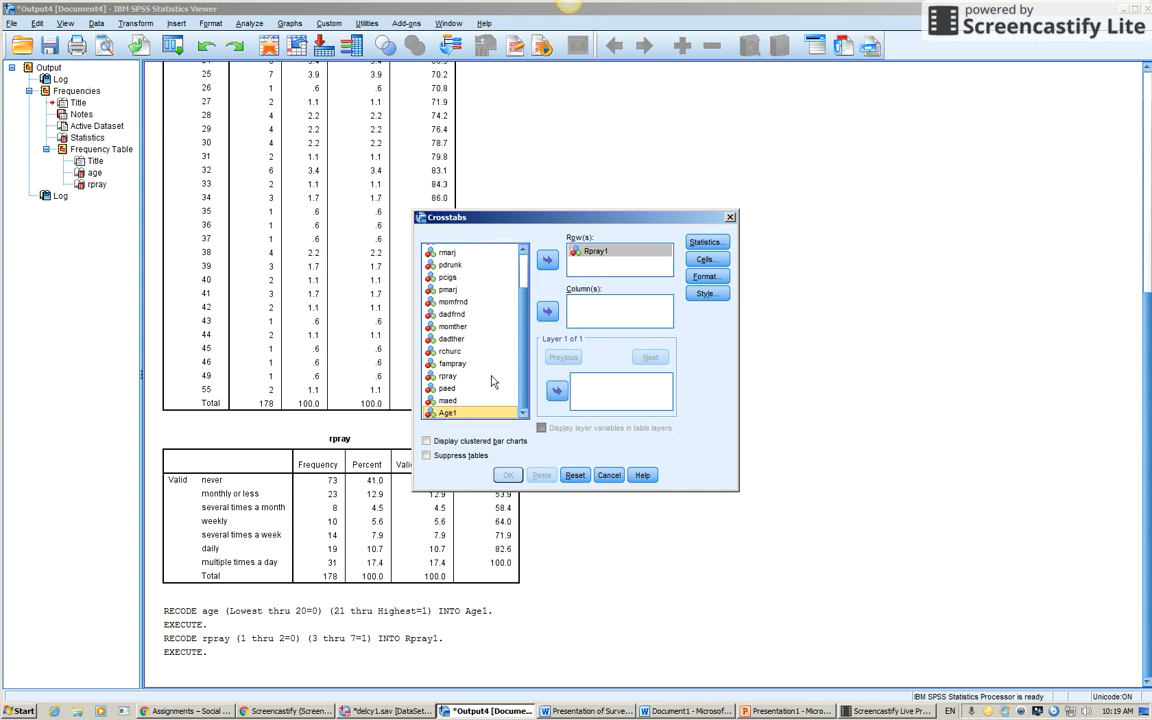
{"action": "left_click", "coordinate": [547, 312]}
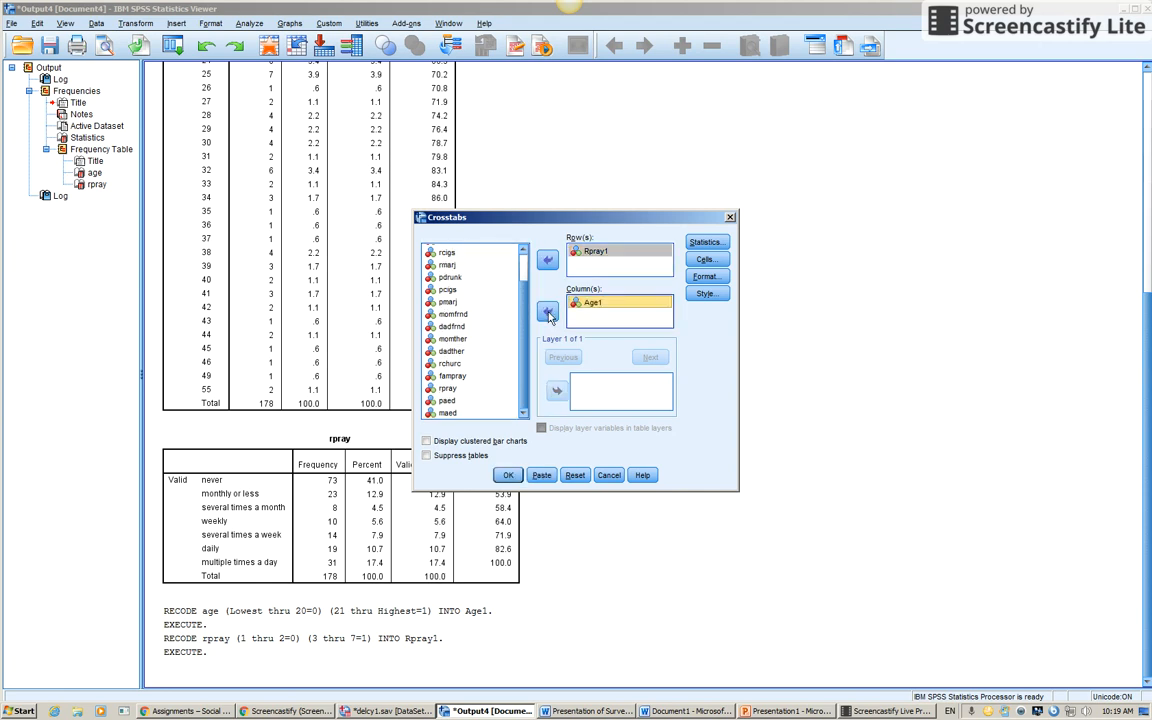
Include column percentages alongside the observed counts in the crosstab cells
{"action": "left_click", "coordinate": [704, 261]}
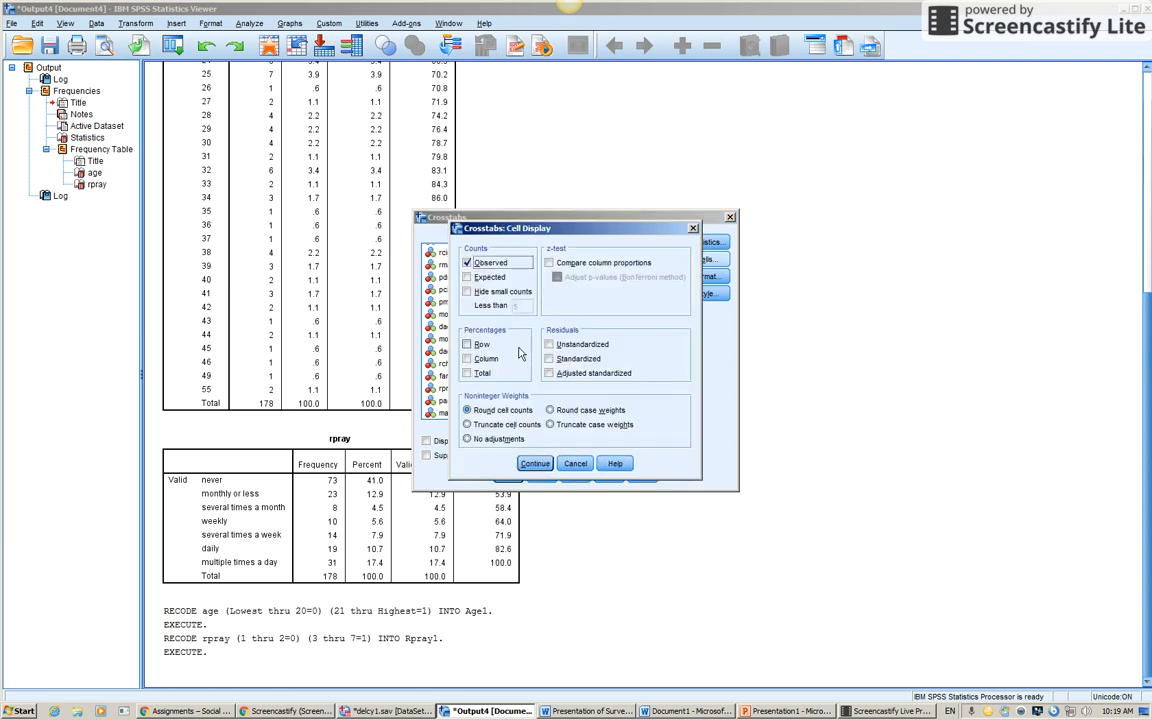
{"action": "left_click", "coordinate": [467, 359]}
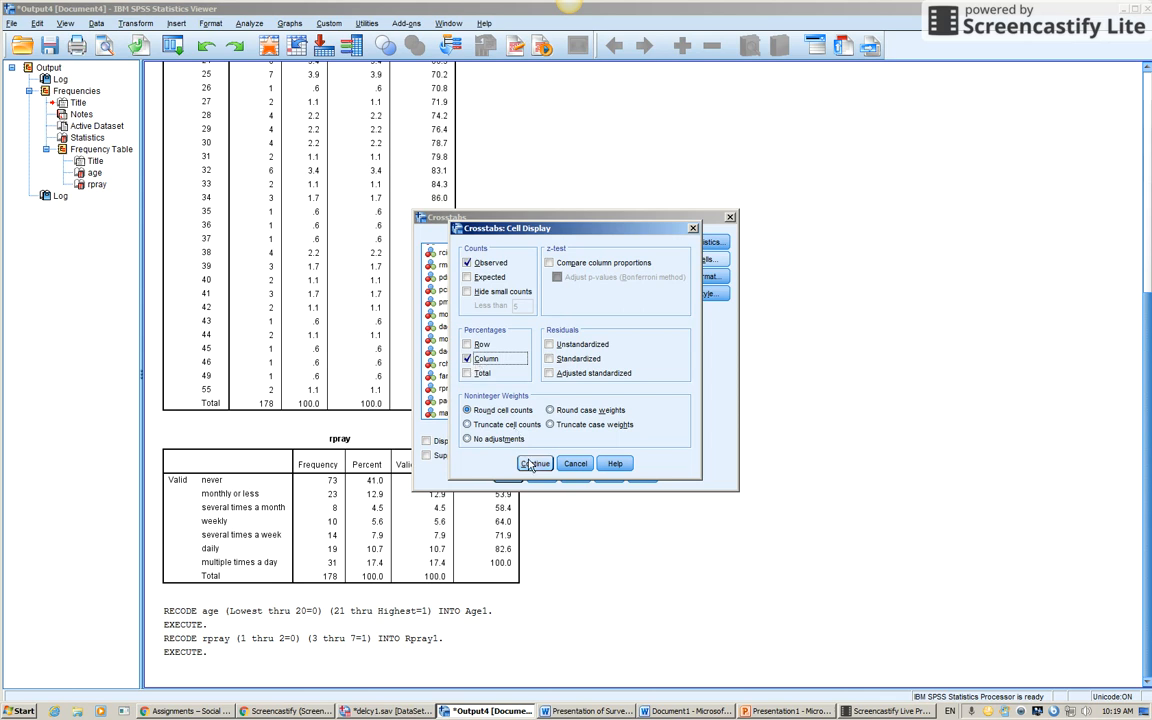
{"action": "key", "text": "Return"}
Add the chi-square statistic to the Rpray1 by Age1 crosstab and run the analysis
{"action": "left_click", "coordinate": [712, 244]}
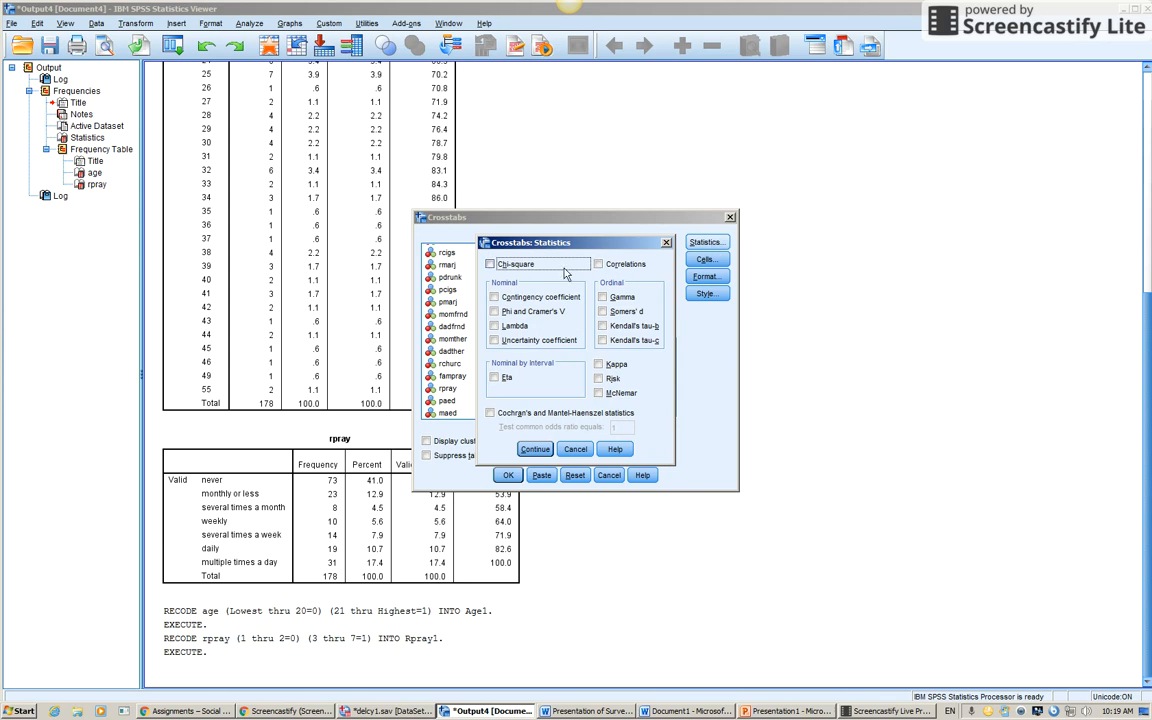
{"action": "left_click", "coordinate": [491, 265]}
{"action": "left_click", "coordinate": [535, 450]}
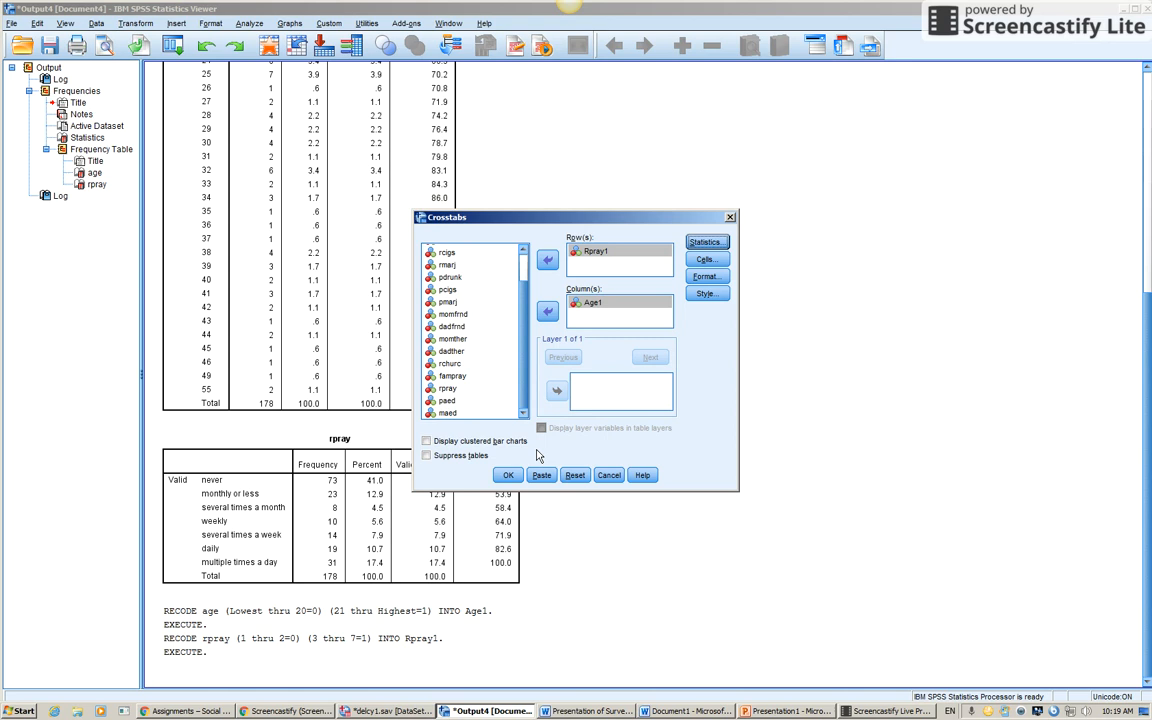
{"action": "left_click", "coordinate": [510, 475]}
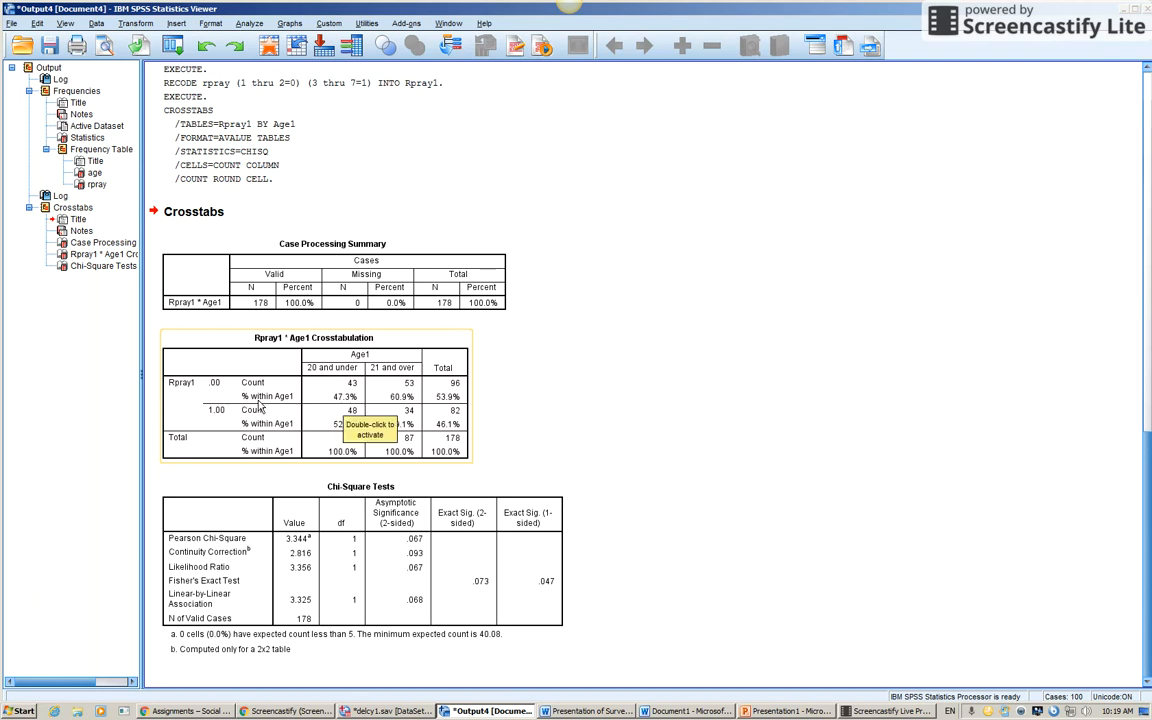
In the delcy1.sav variable definitions, label Rpray1 value 0 as "Less Prayer" and value 1 as "More Prayer", and apply the labels
{"action": "left_click", "coordinate": [377, 711]}
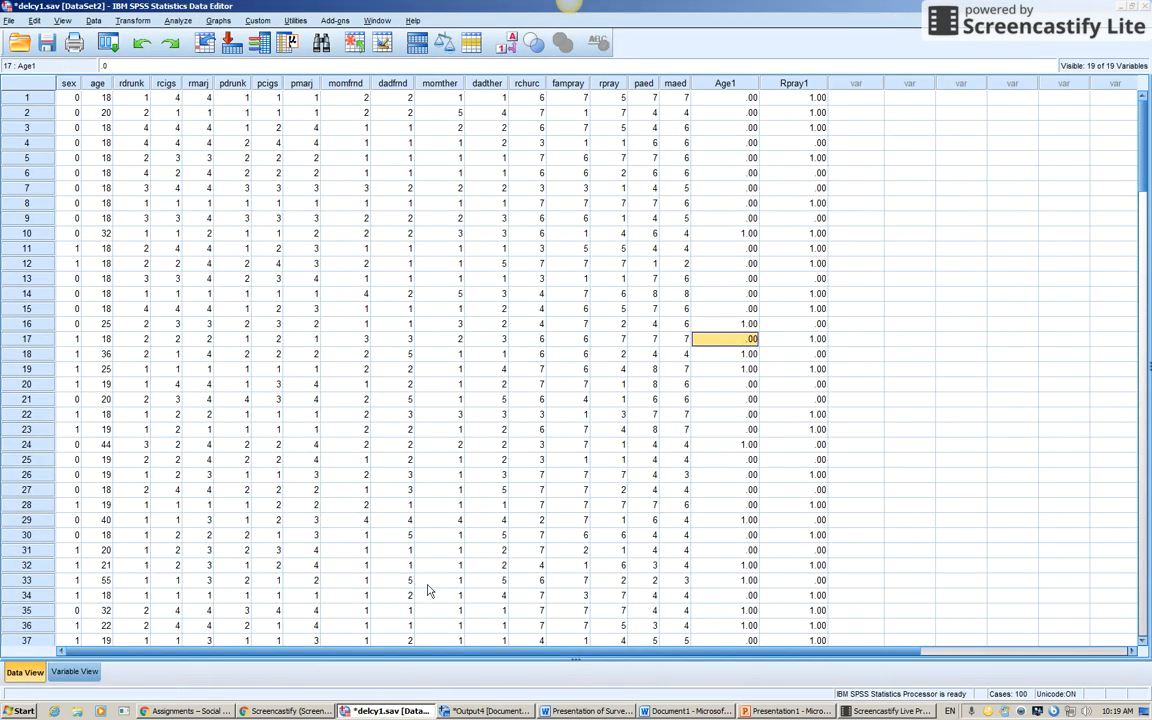
{"action": "left_click", "coordinate": [888, 712]}
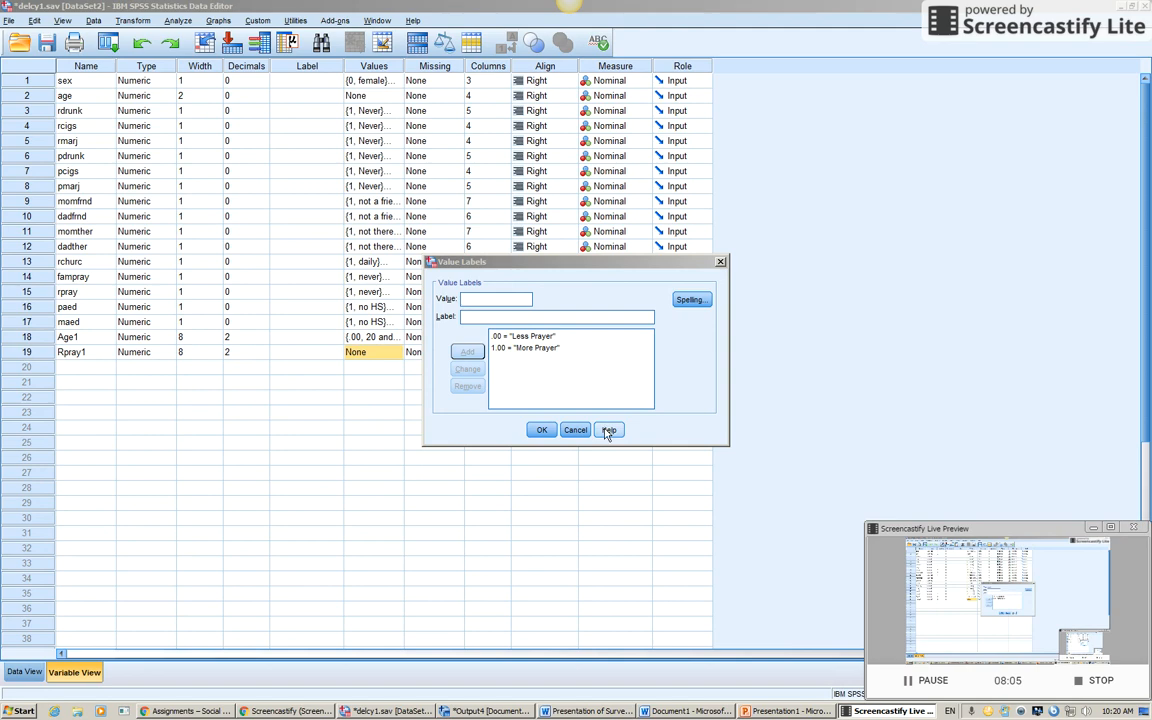
{"action": "left_click", "coordinate": [541, 430]}
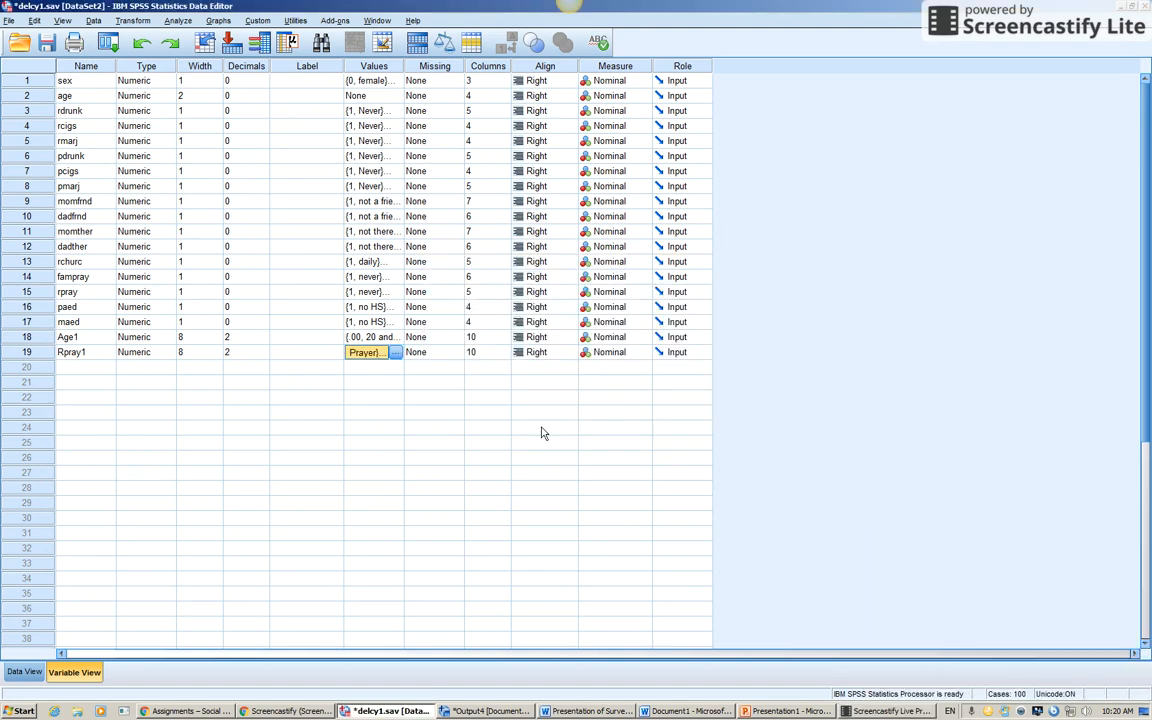
Rerun the Rpray1 by Age1 crosstab with the same settings and examine the labelled crosstabulation and the chi-square significance
{"action": "left_click", "coordinate": [178, 21]}
{"action": "mouse_move", "coordinate": [205, 52]}
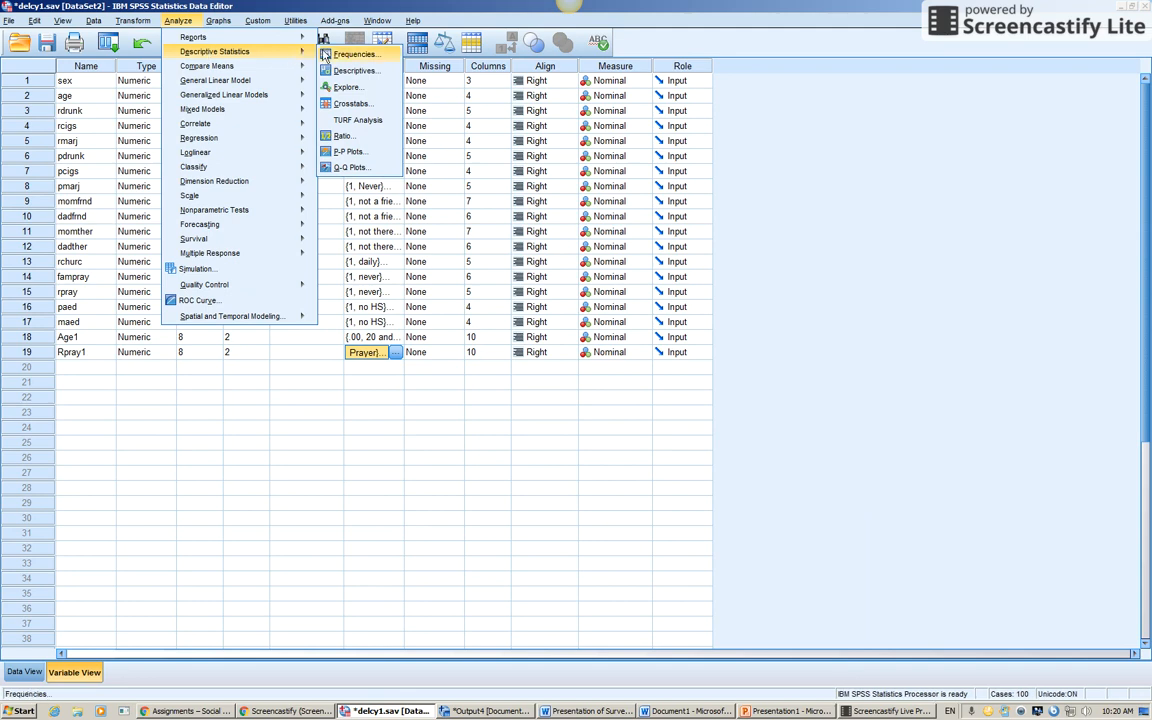
{"action": "left_click", "coordinate": [325, 94]}
{"action": "left_click", "coordinate": [506, 475]}
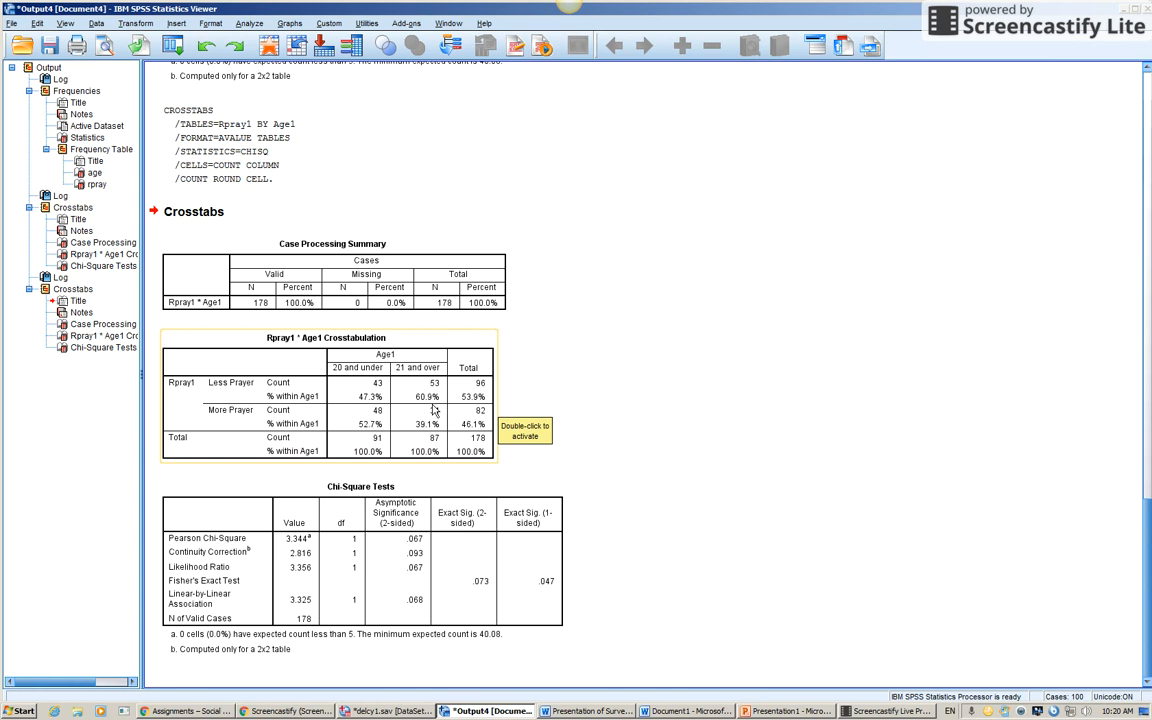
{"action": "left_click", "coordinate": [362, 399]}
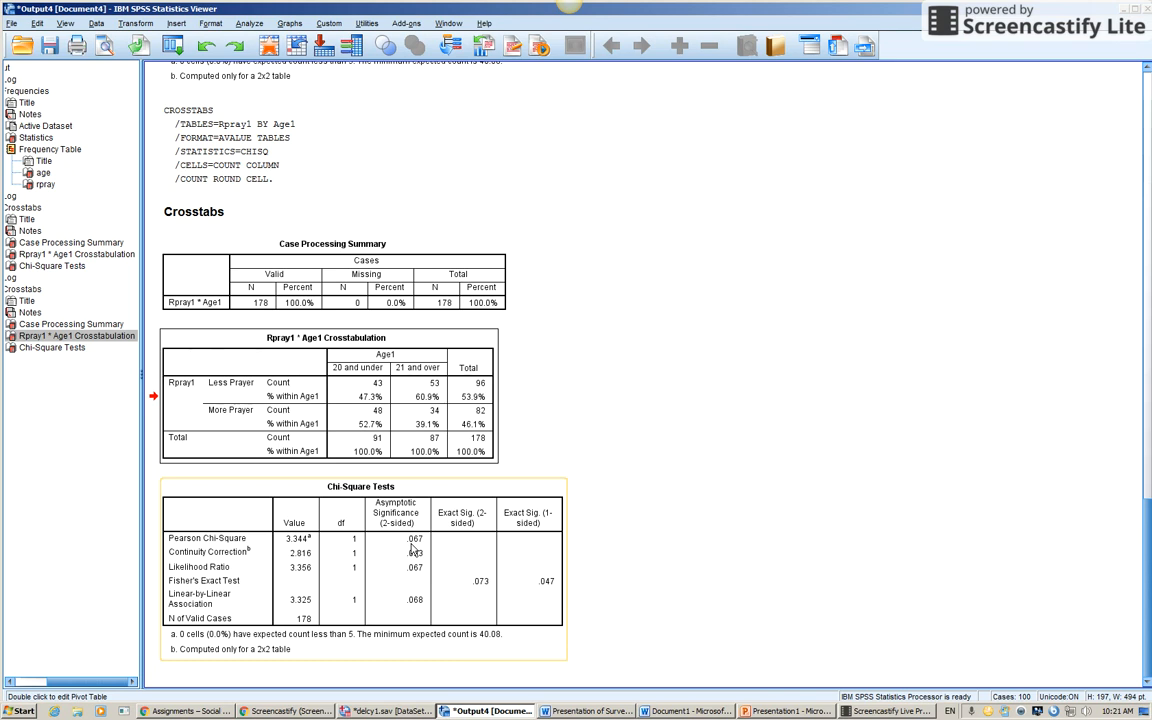
{"action": "left_click", "coordinate": [386, 410]}
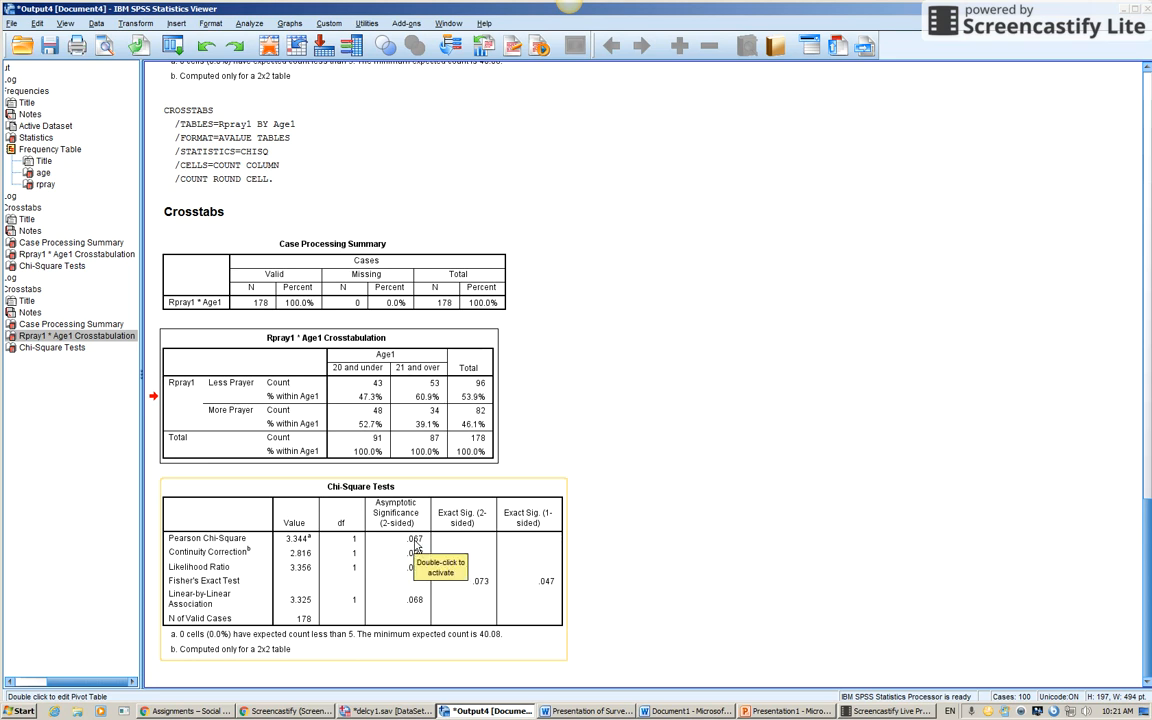
{"action": "left_click", "coordinate": [890, 711]}
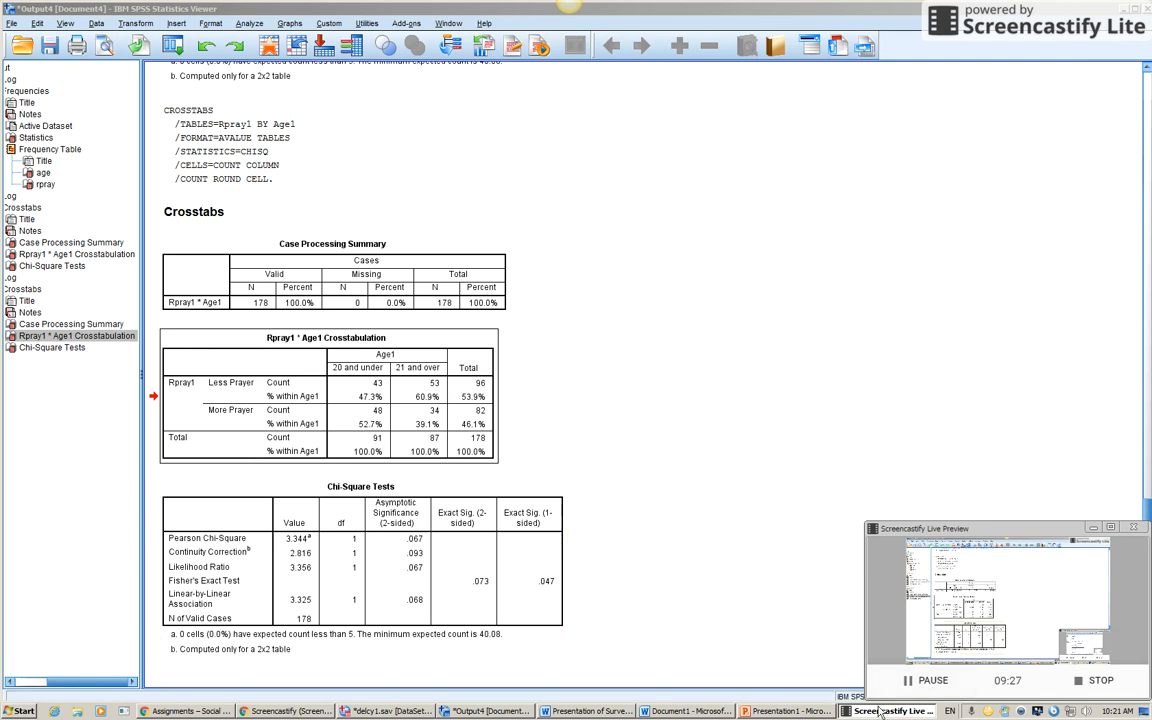
{"action": "left_click", "coordinate": [473, 615]}
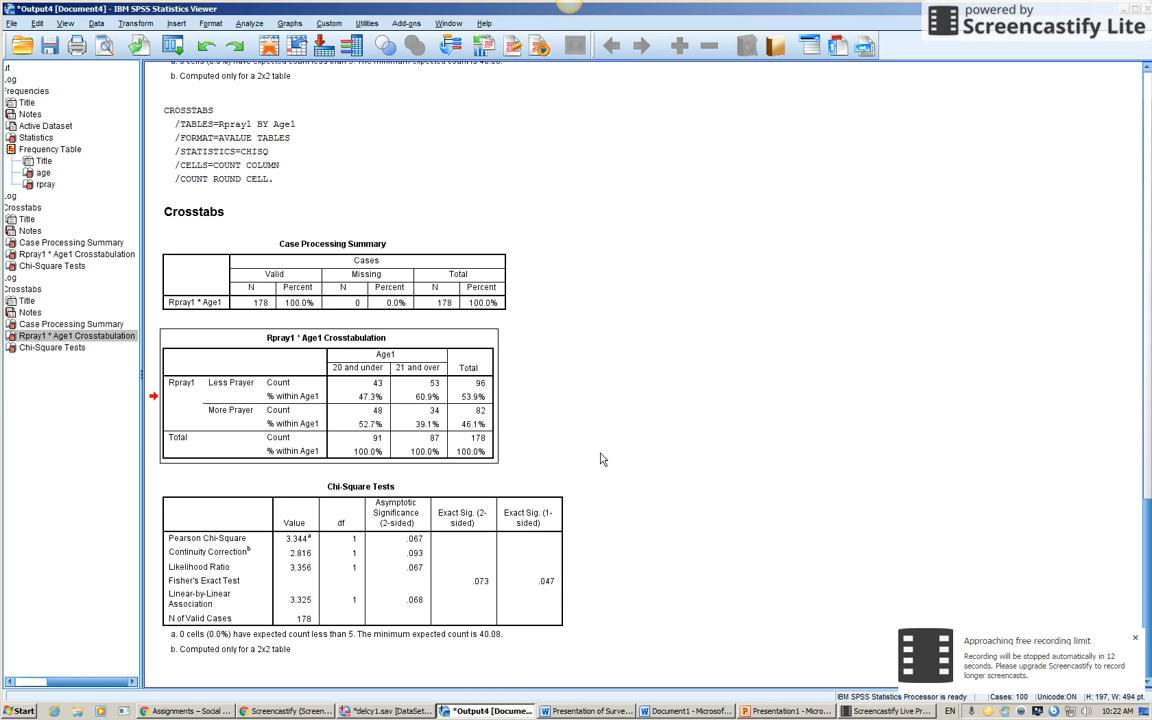
{"action": "left_click", "coordinate": [878, 711]}
{"action": "mouse_move", "coordinate": [992, 686]}
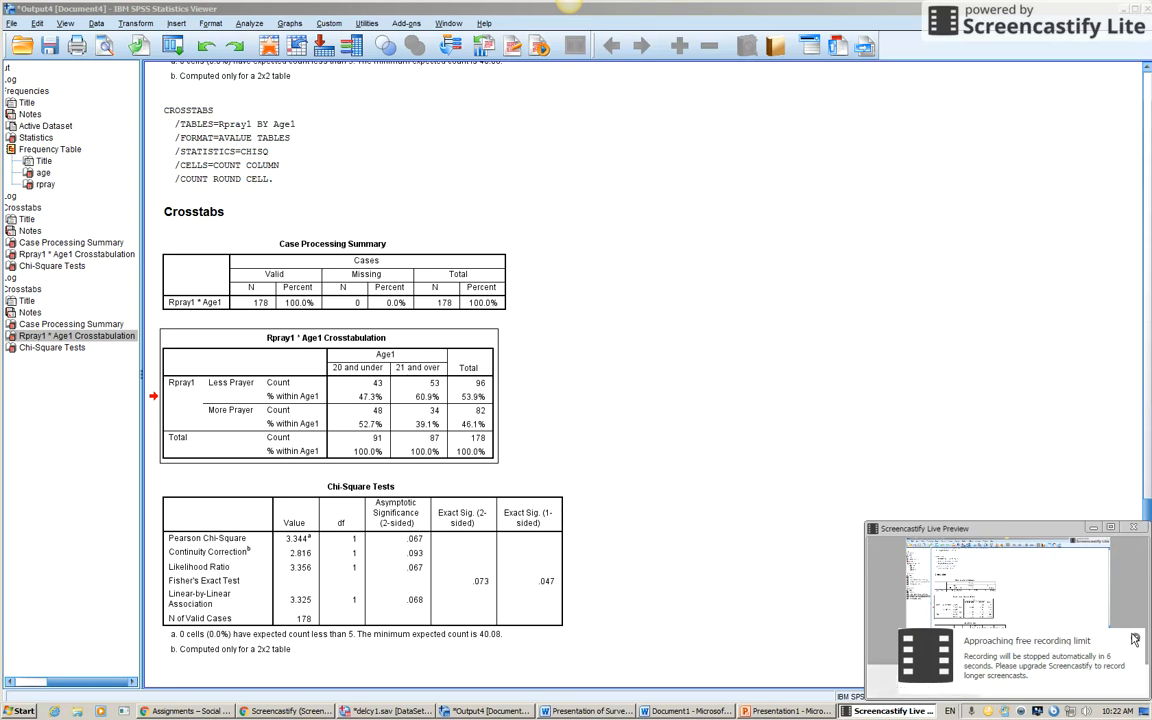